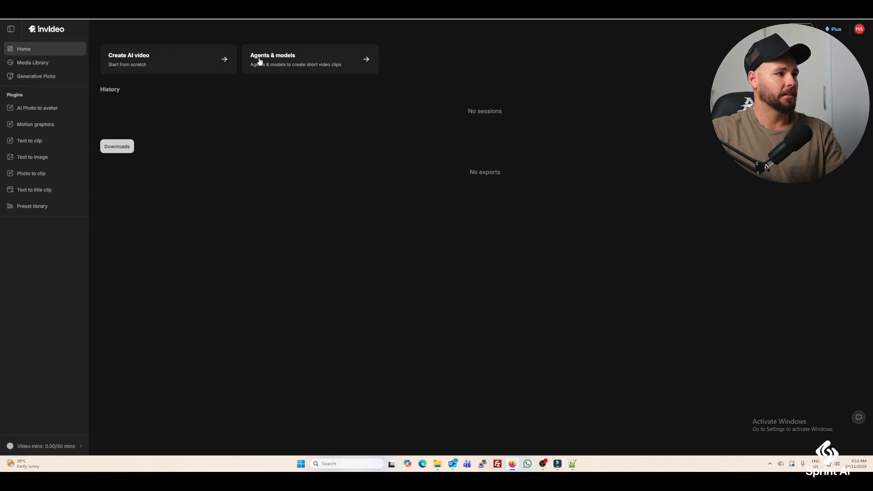
# Open the Nano Banana Pro model from the agents and models page in the existing project Nov 23 - 08:42.
pyautogui.click(316, 60)
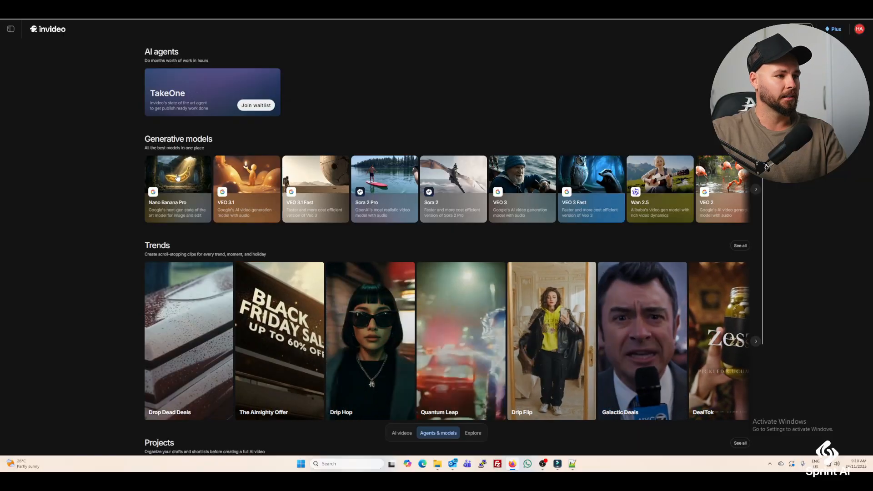
pyautogui.click(178, 176)
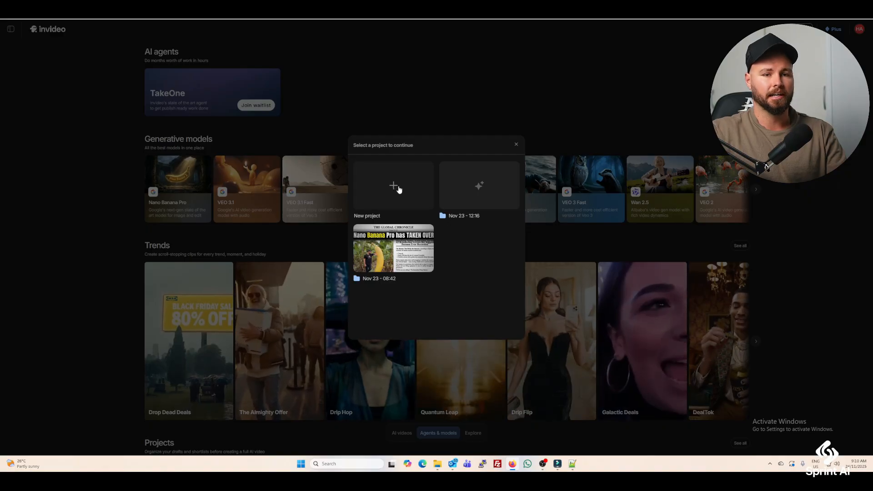
pyautogui.click(390, 245)
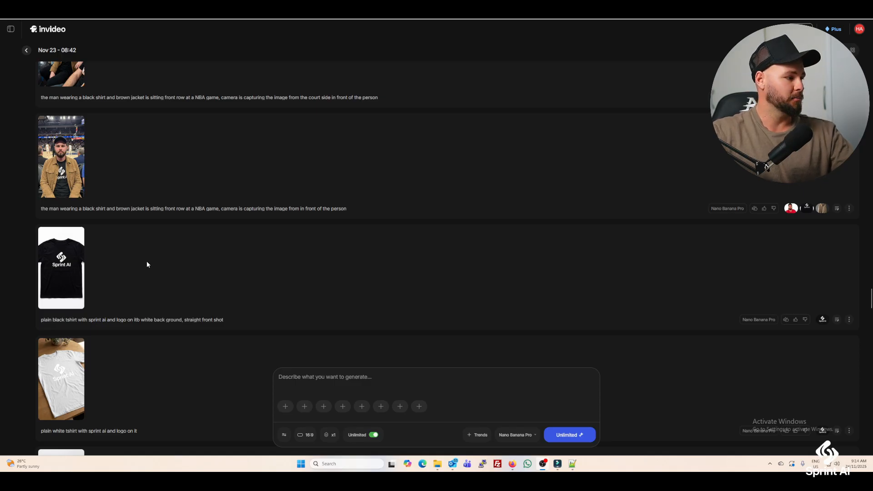
# Enlarge the black Sprint AI T-shirt image and reload its prompt to review the wording and the attached logo reference.
pyautogui.click(69, 267)
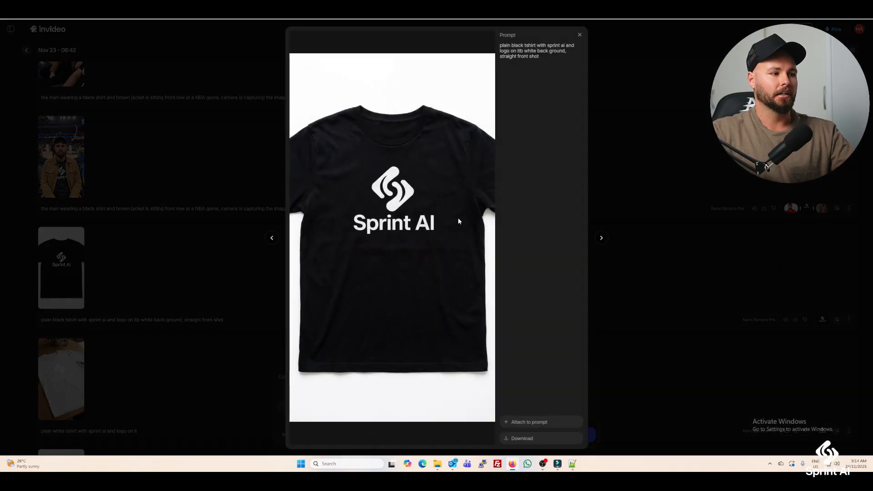
pyautogui.click(808, 269)
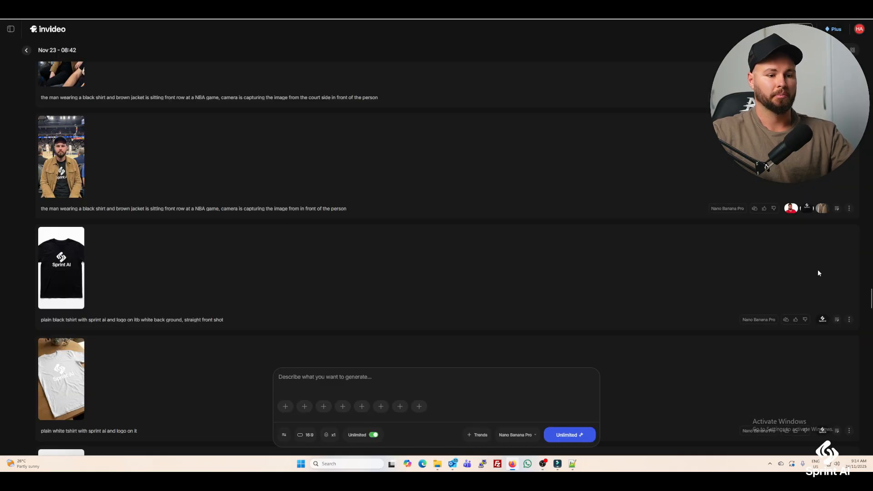
pyautogui.click(838, 319)
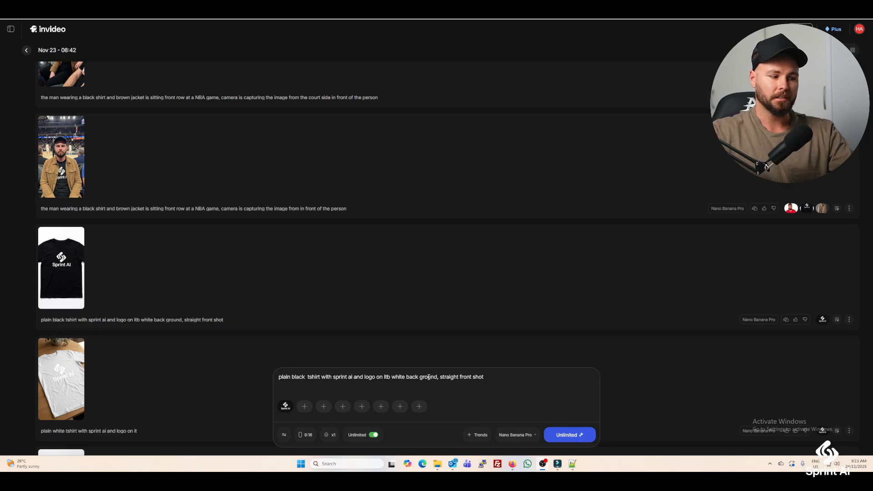
pyautogui.moveTo(287, 410)
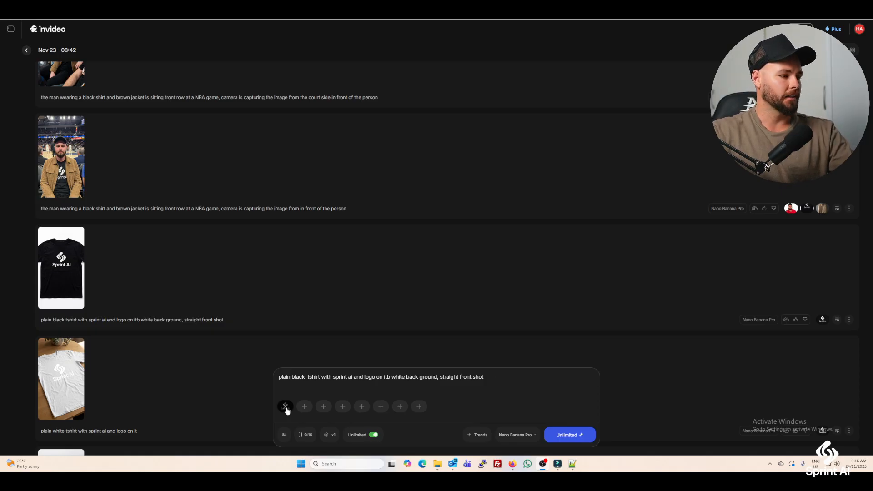
pyautogui.click(68, 264)
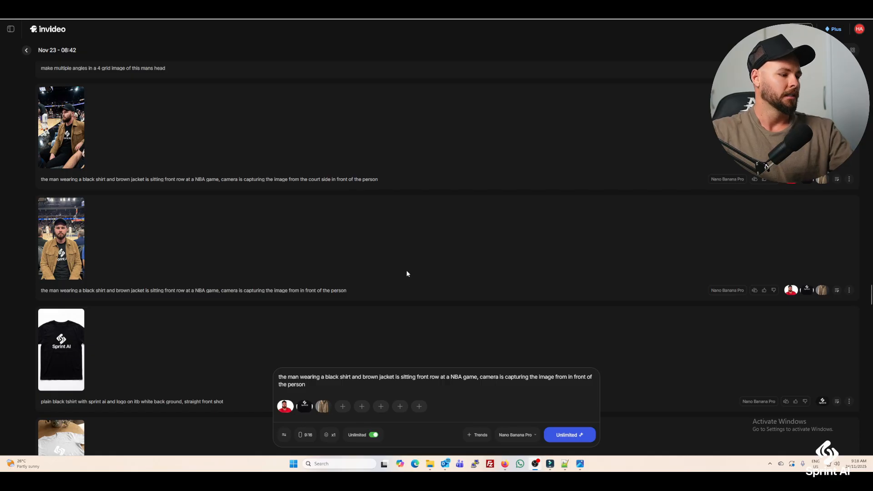
# View the red-shirt portrait in the photo viewer and check the face, T-shirt and jacket references attached to the NBA prompt.
pyautogui.click(581, 464)
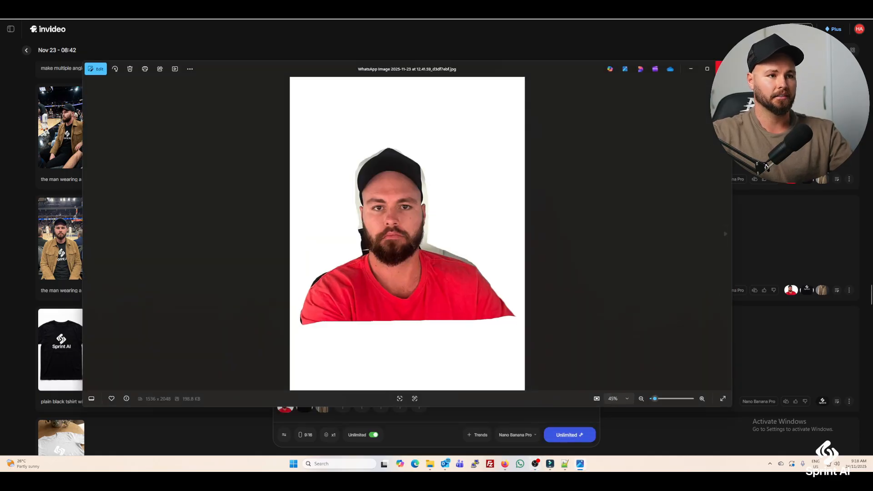
pyautogui.click(724, 69)
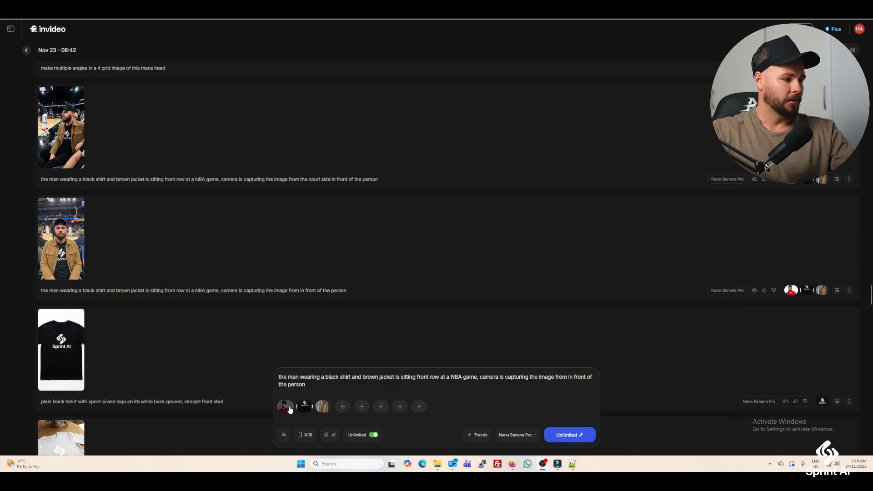
pyautogui.moveTo(306, 410)
pyautogui.moveTo(66, 368)
pyautogui.mouseDown()
pyautogui.moveTo(300, 382)
pyautogui.moveTo(336, 409)
pyautogui.moveTo(322, 415)
pyautogui.moveTo(316, 405)
pyautogui.moveTo(306, 411)
pyautogui.moveTo(314, 410)
pyautogui.moveTo(57, 357)
pyautogui.mouseUp()
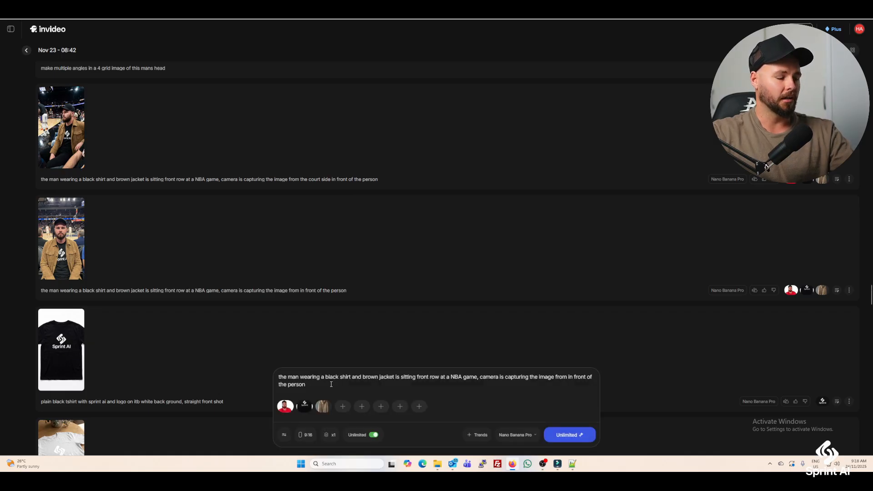
pyautogui.moveTo(324, 411)
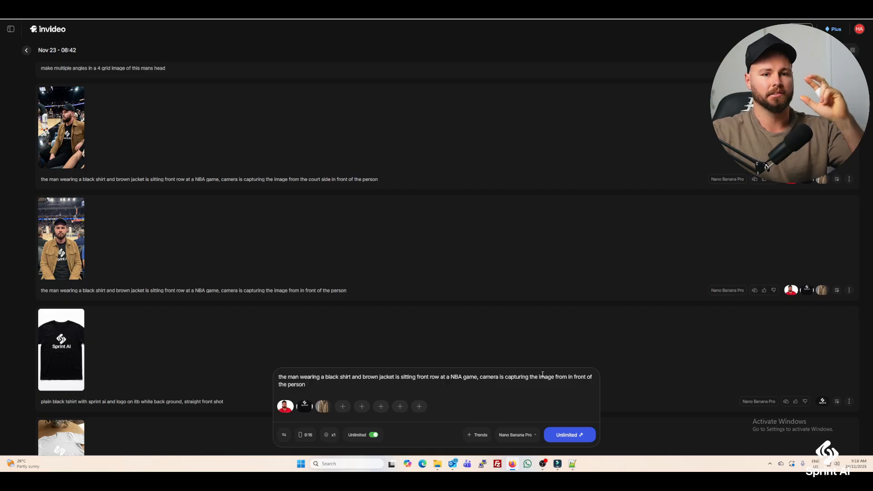
# View the front-facing NBA front-row image and the court-side version above it at full size with their prompts.
pyautogui.click(76, 246)
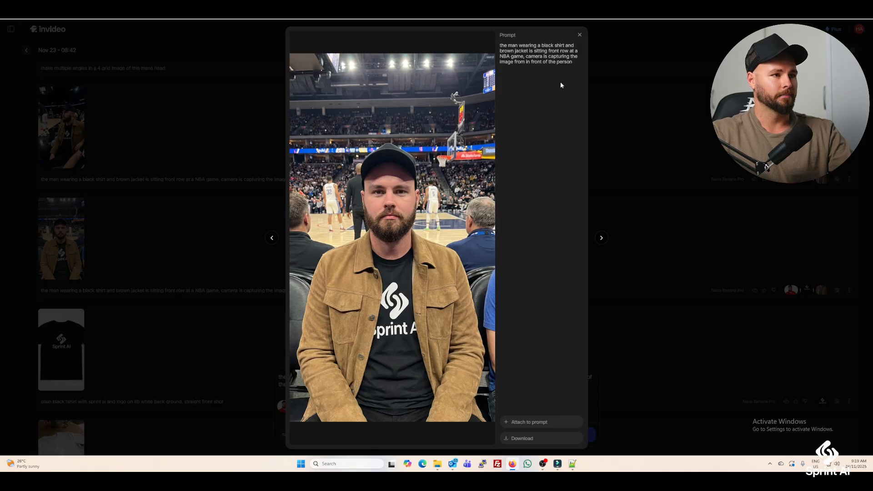
pyautogui.click(579, 35)
pyautogui.scroll(2, 502, 334)
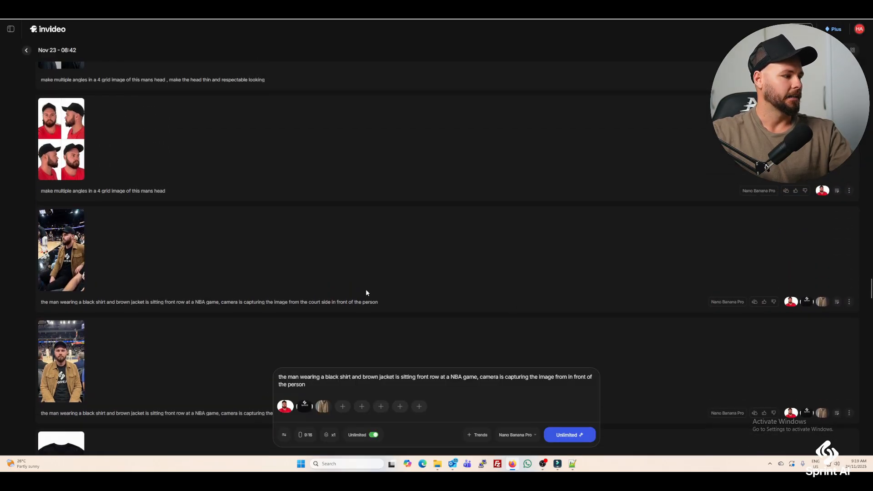
pyautogui.click(75, 255)
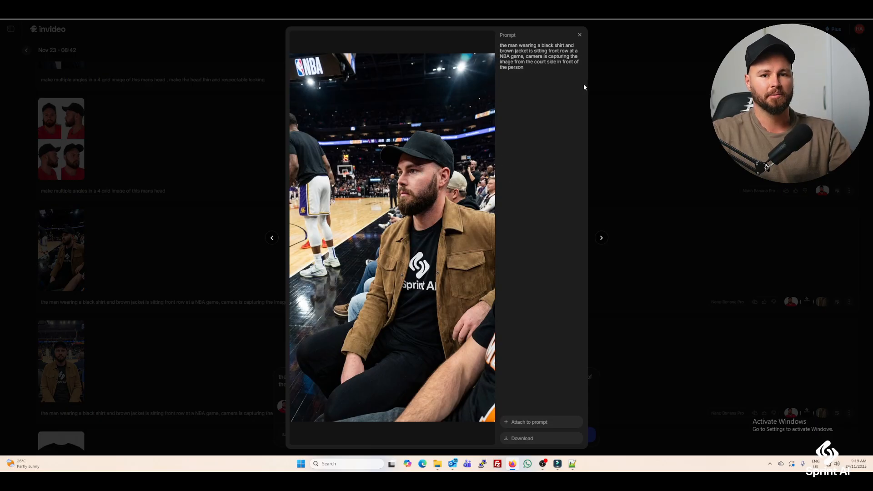
pyautogui.click(579, 35)
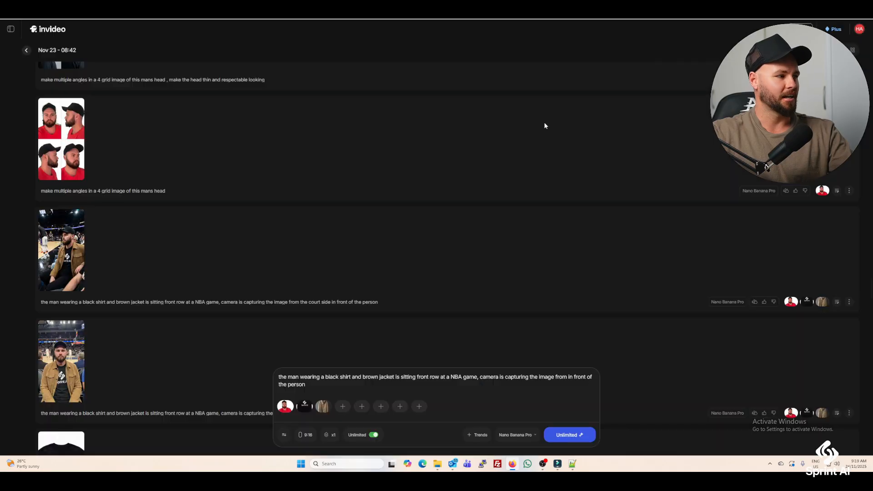
# View the red-shirt 4 grid image of the man's head from multiple angles at full size.
pyautogui.scroll(3, 222, 250)
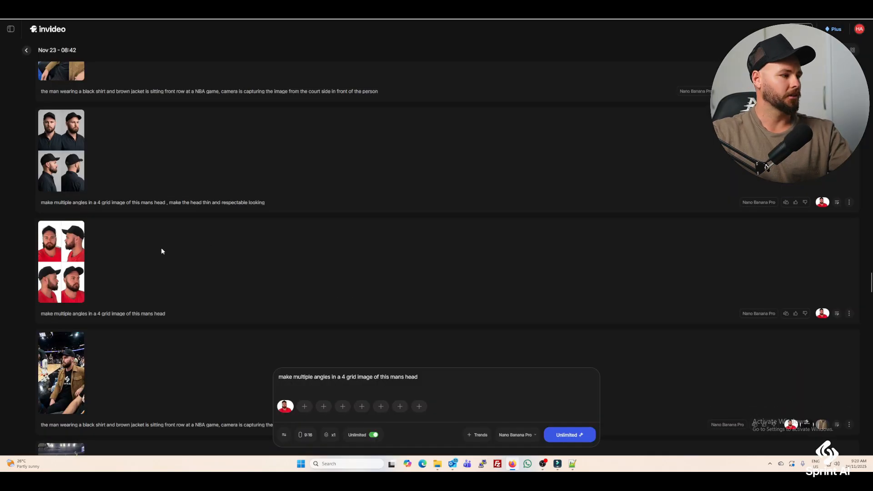
pyautogui.click(59, 262)
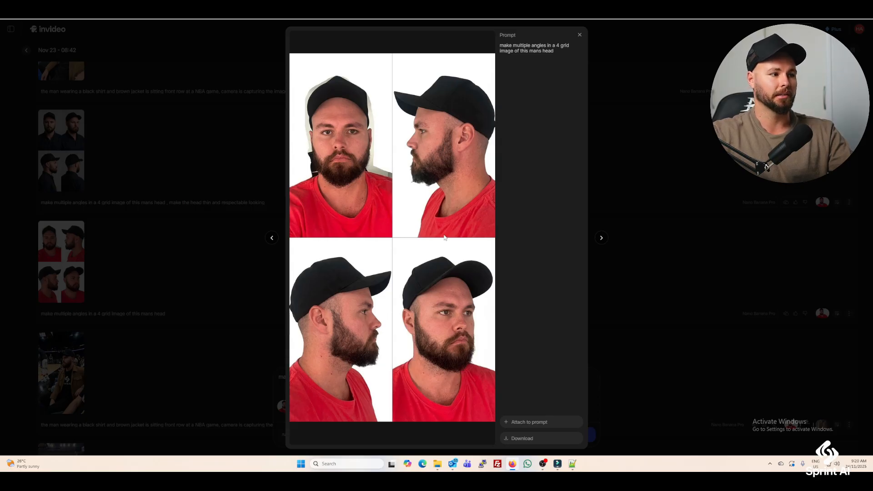
pyautogui.click(580, 35)
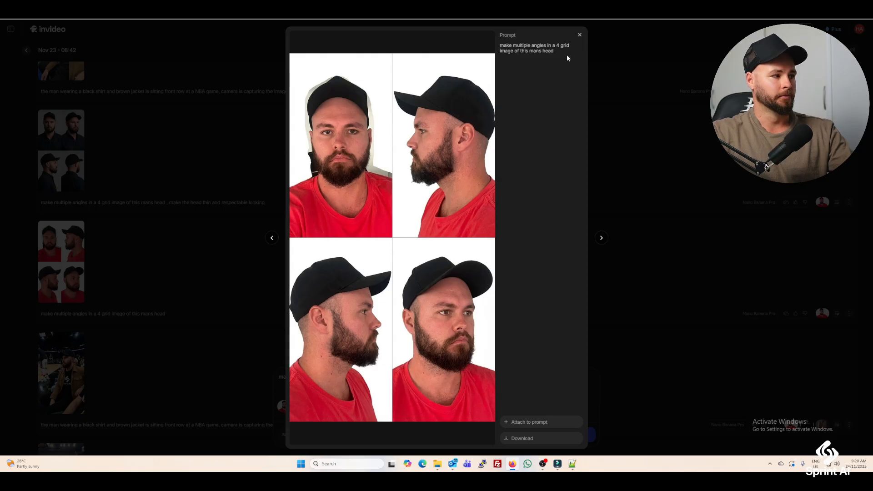
# Reload the court-side NBA prompt with its five references and browse the original portrait photos from different angles in the photo viewer.
pyautogui.scroll(1, 425, 337)
pyautogui.scroll(3, 425, 337)
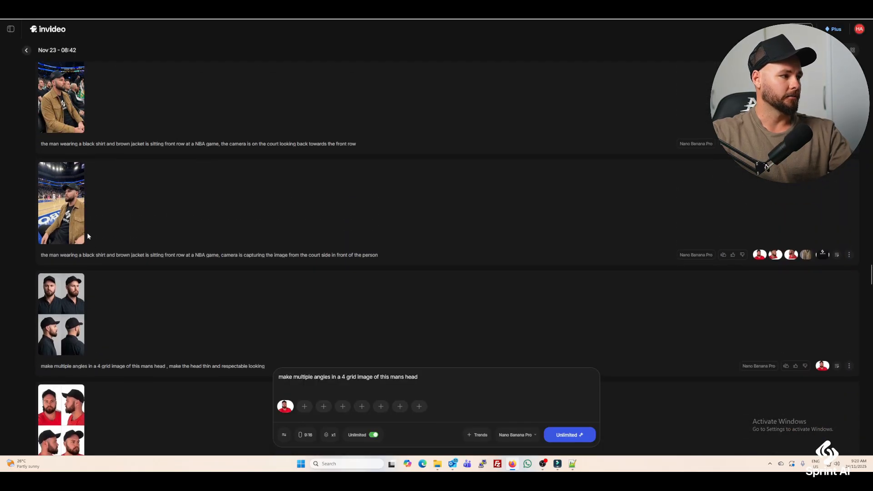
pyautogui.click(837, 255)
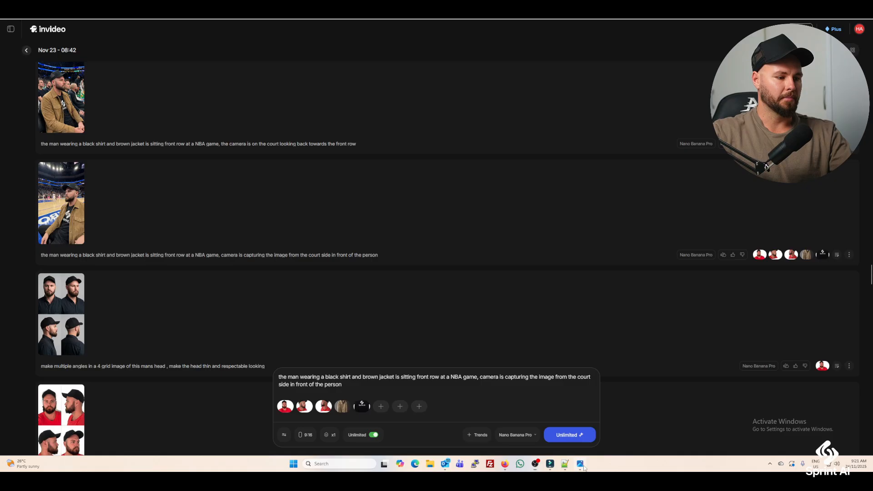
pyautogui.click(580, 464)
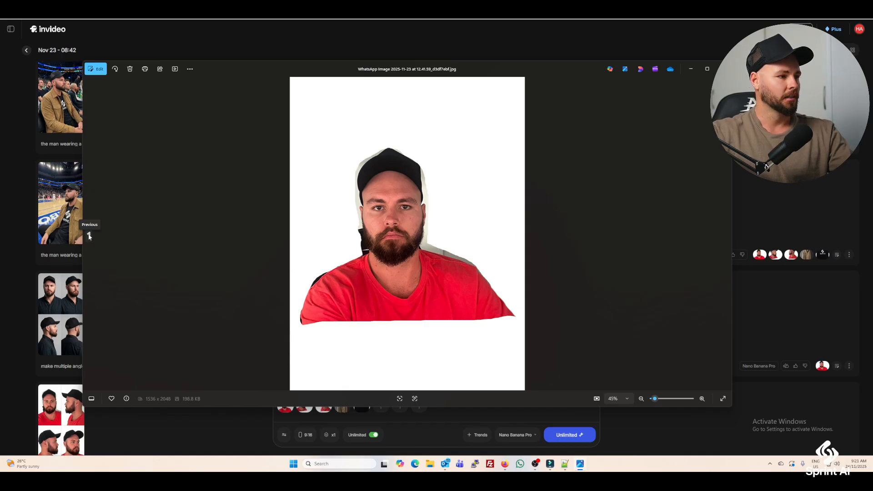
pyautogui.click(89, 236)
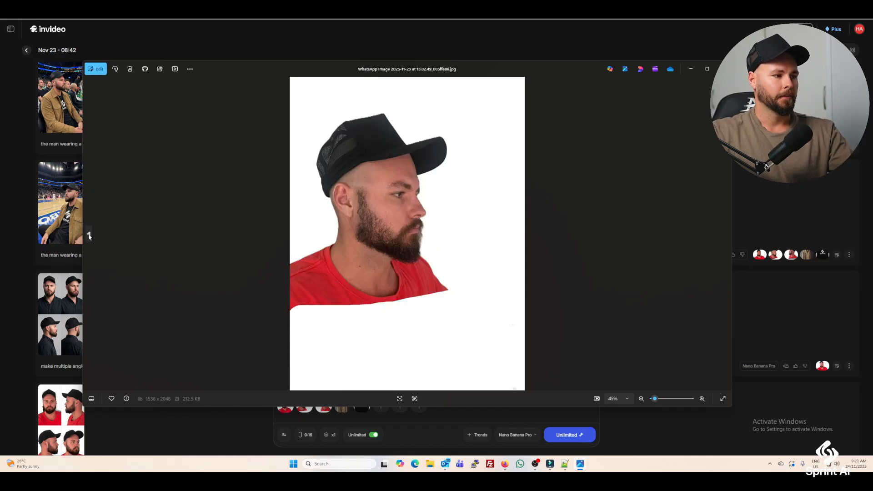
pyautogui.click(89, 237)
pyautogui.click(724, 69)
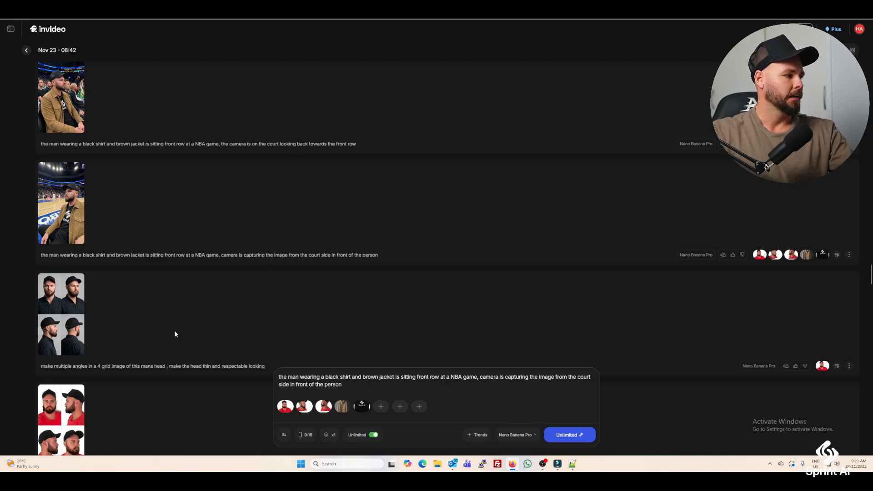
# Compare the enlarged court-side NBA image with the one shot from the court looking back towards the front row.
pyautogui.click(57, 220)
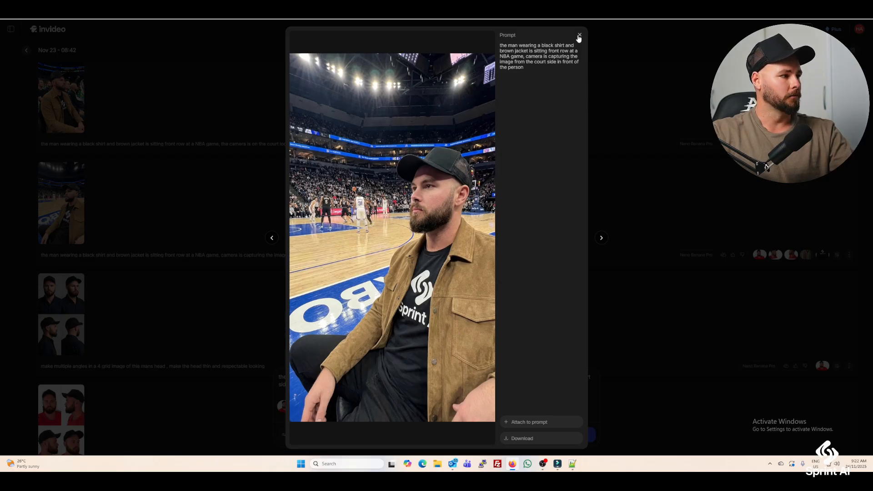
pyautogui.click(579, 36)
pyautogui.scroll(2, 61, 174)
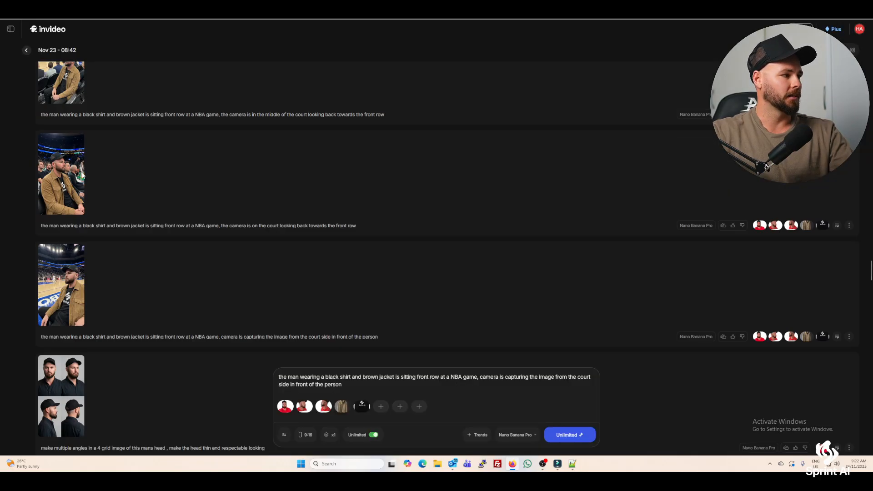
pyautogui.click(60, 174)
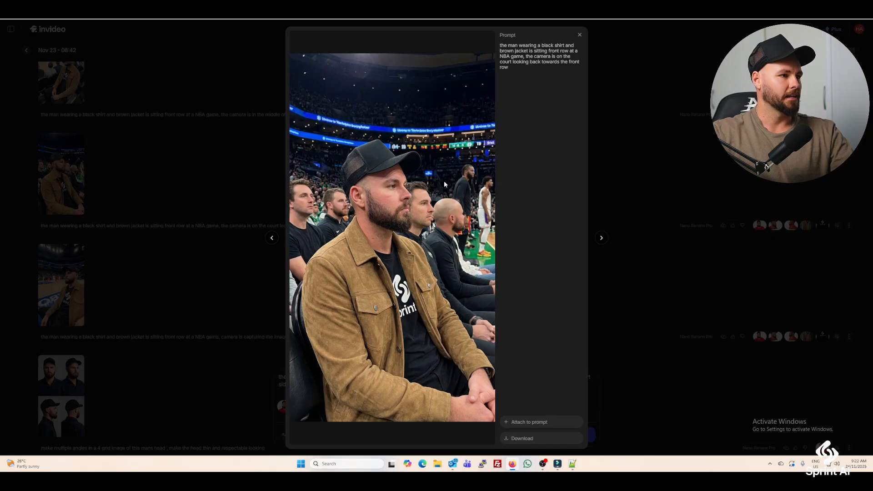
pyautogui.click(578, 36)
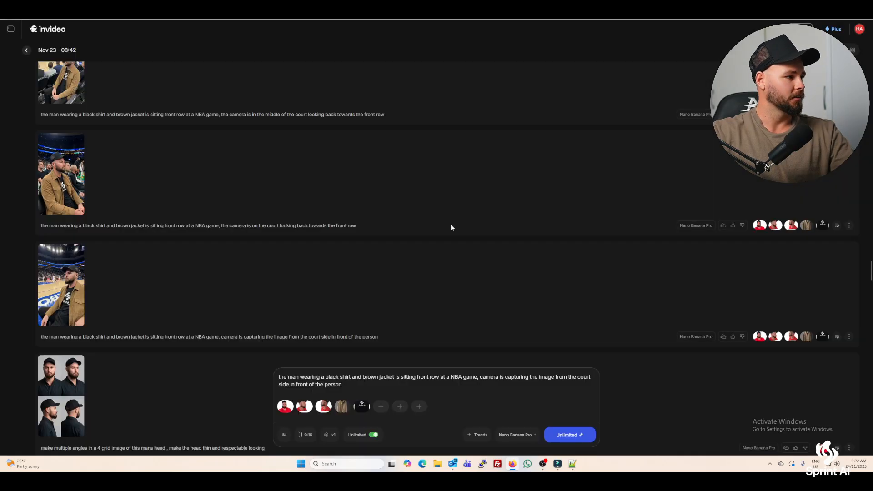
# View the NBA image taken from behind the man with Michael Jordan and LeBron James playing.
pyautogui.scroll(6, 206, 236)
pyautogui.scroll(4, 211, 240)
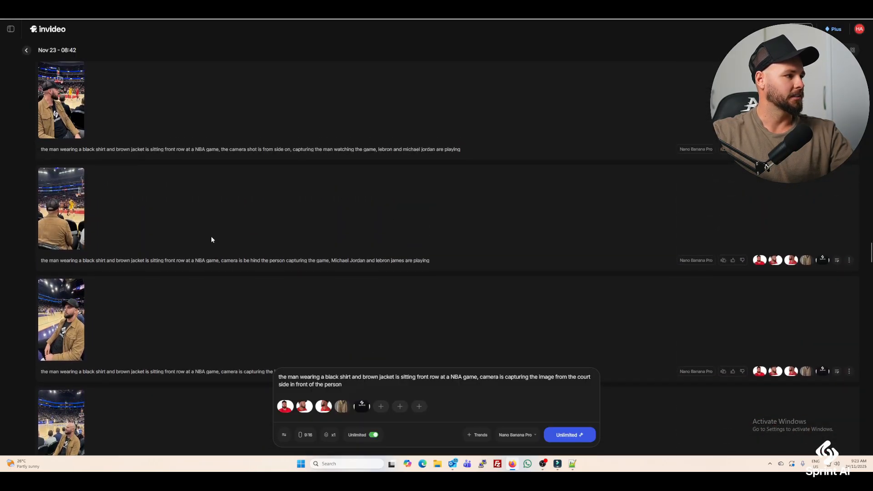
pyautogui.click(76, 294)
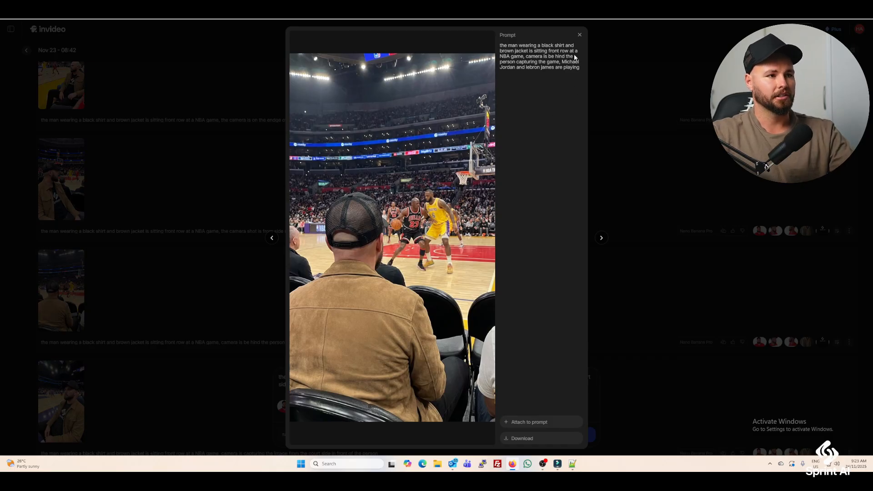
pyautogui.click(579, 35)
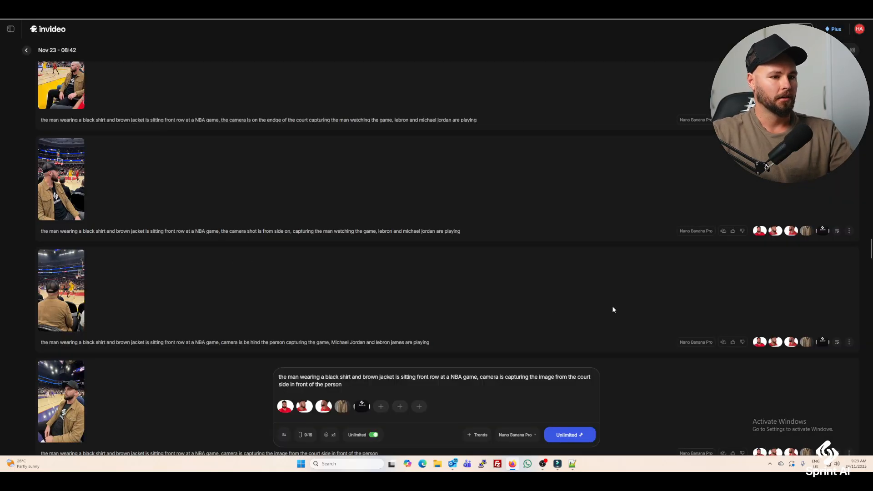
# Reload the behind-the-man NBA prompt, check its reference images, and examine the generated picture again at full size.
pyautogui.click(837, 342)
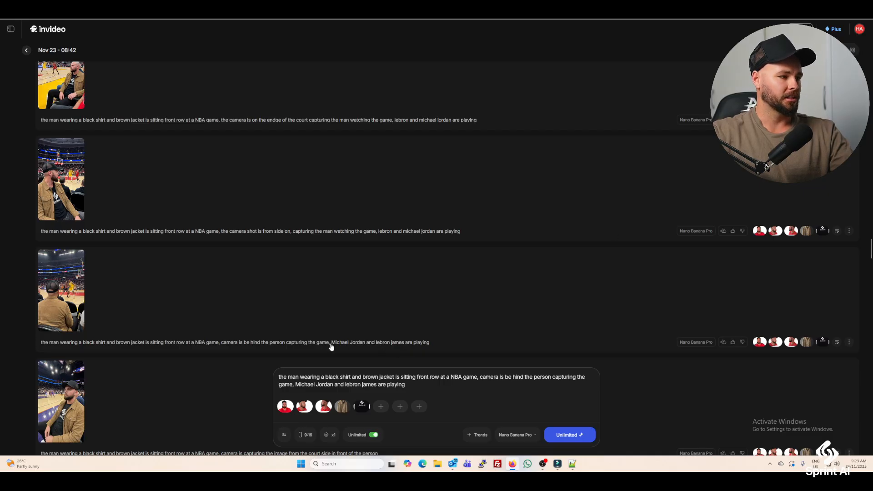
pyautogui.moveTo(363, 412)
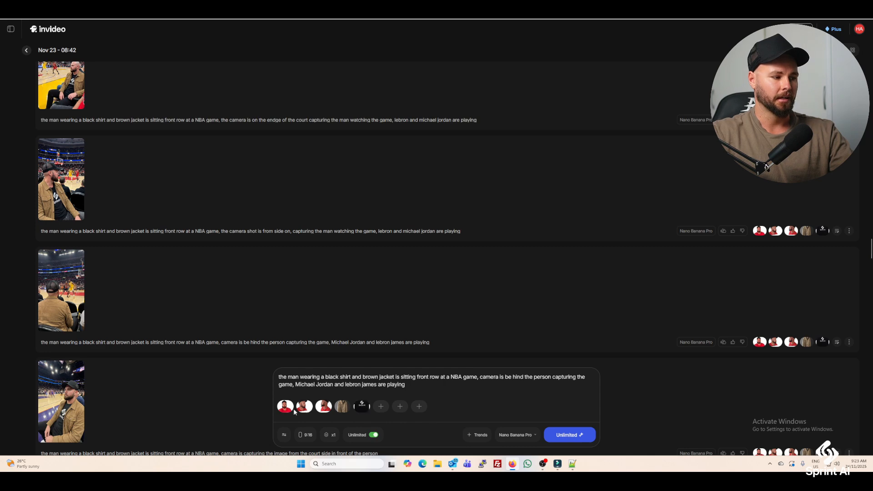
pyautogui.click(43, 309)
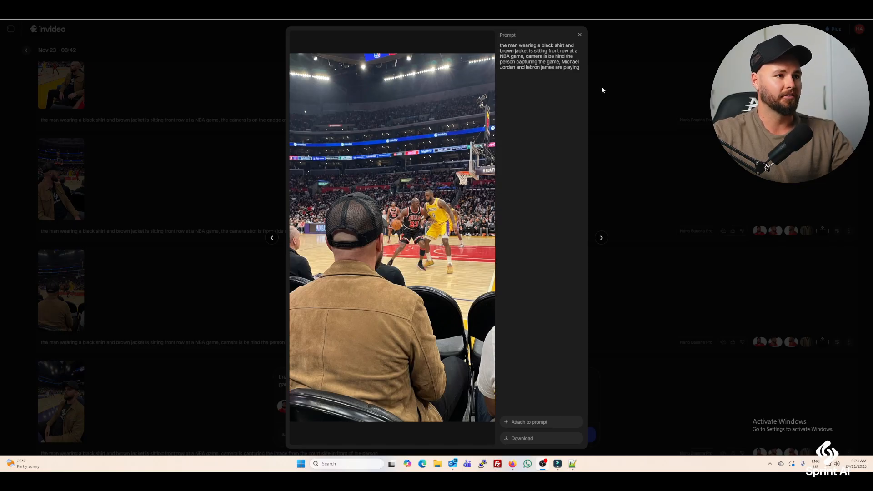
pyautogui.click(580, 35)
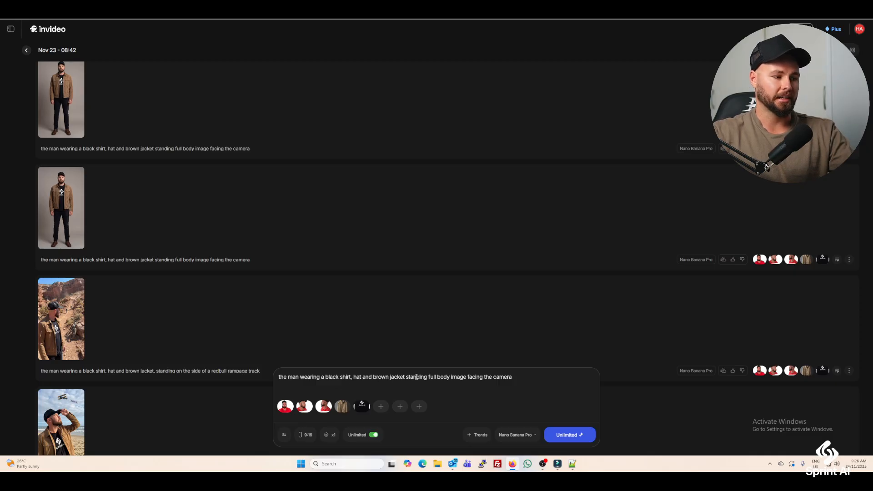
# Examine the full-body images of the man in the brown jacket and of the skinny man wearing converses at full size.
pyautogui.click(39, 193)
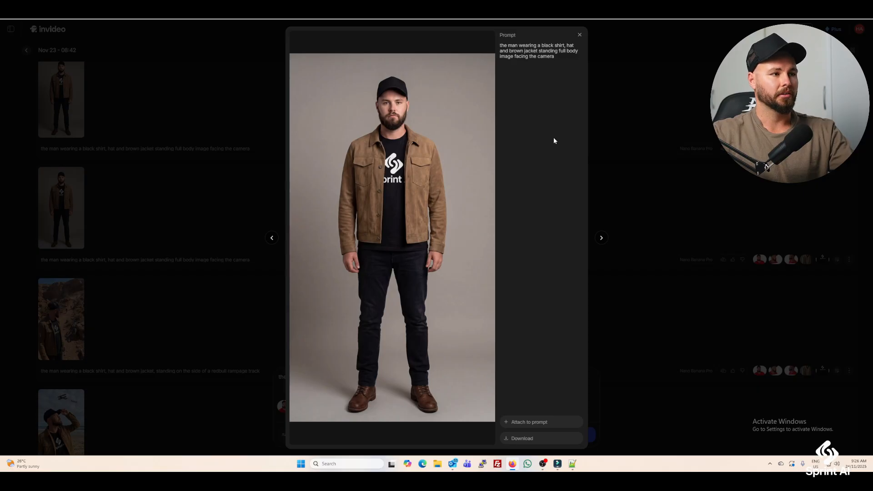
pyautogui.click(579, 35)
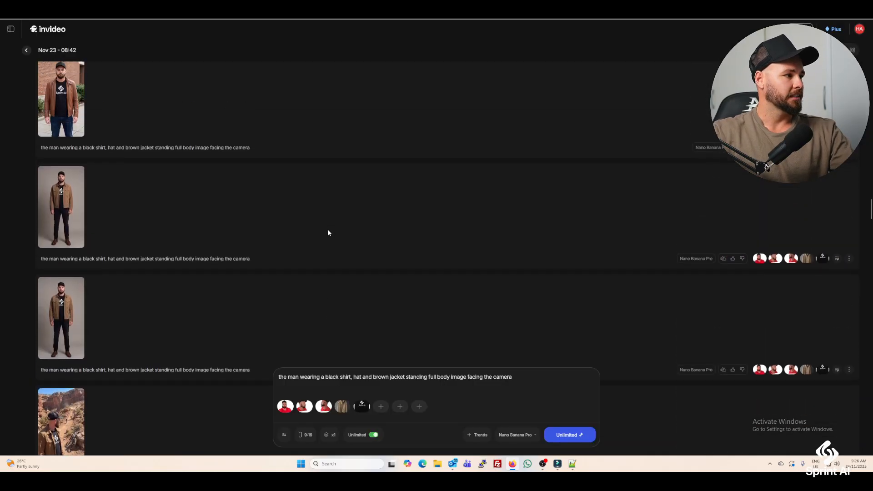
pyautogui.scroll(10, 328, 226)
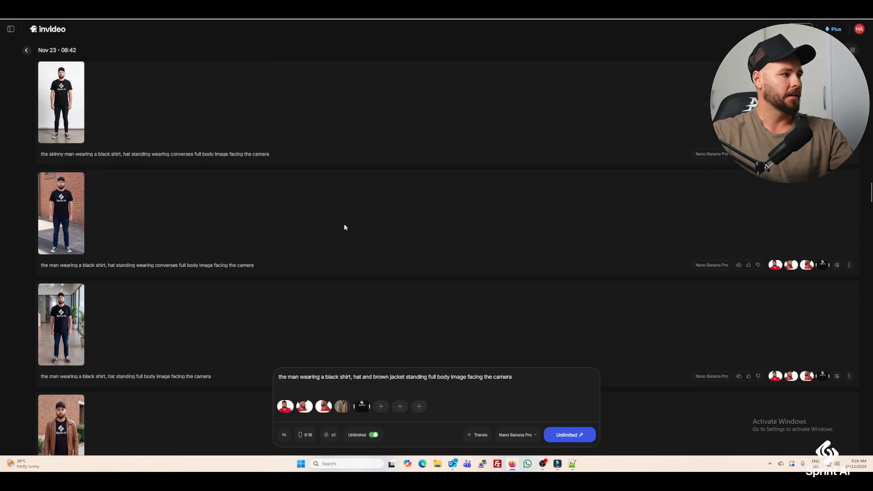
pyautogui.scroll(-3, 344, 225)
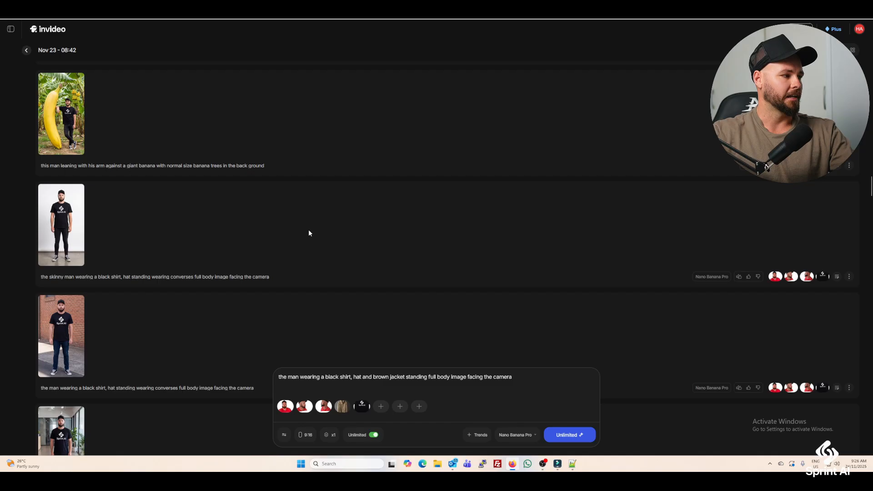
pyautogui.click(66, 222)
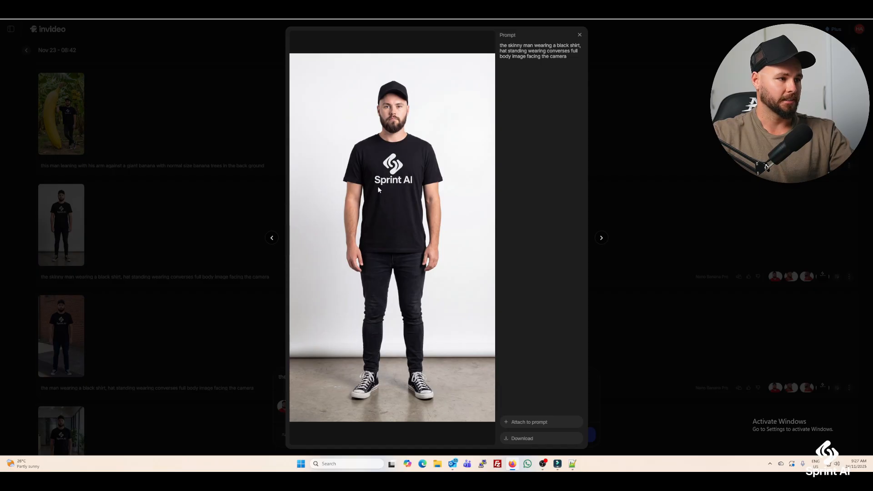
pyautogui.click(579, 35)
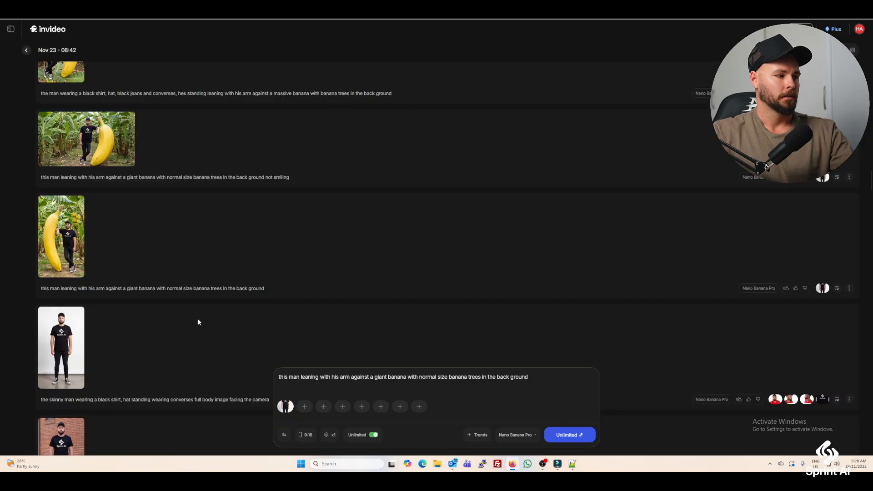
# Compare the skinny man in converses image with the vertical and widescreen pictures of him leaning against a giant banana.
pyautogui.click(74, 348)
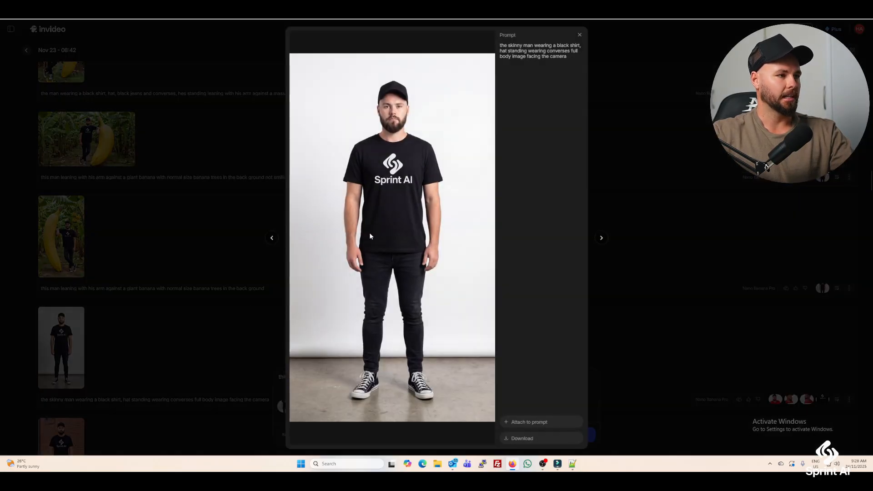
pyautogui.click(580, 35)
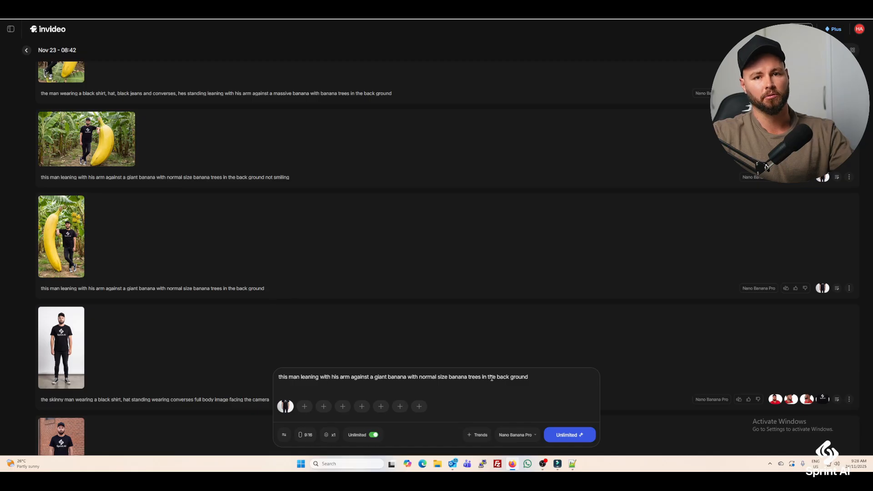
pyautogui.click(73, 234)
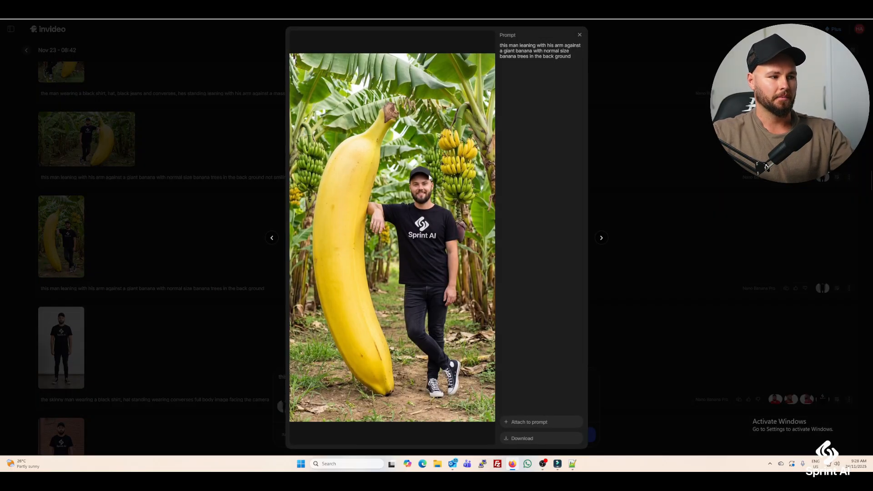
pyautogui.click(580, 38)
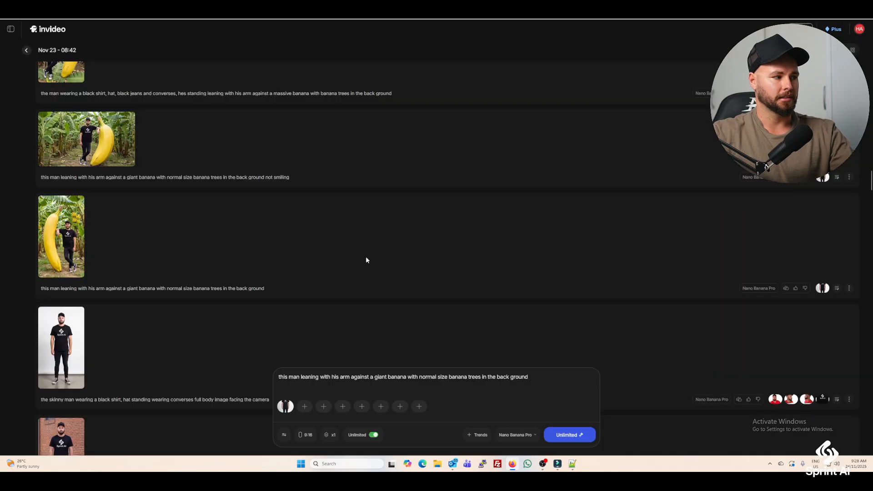
pyautogui.click(109, 146)
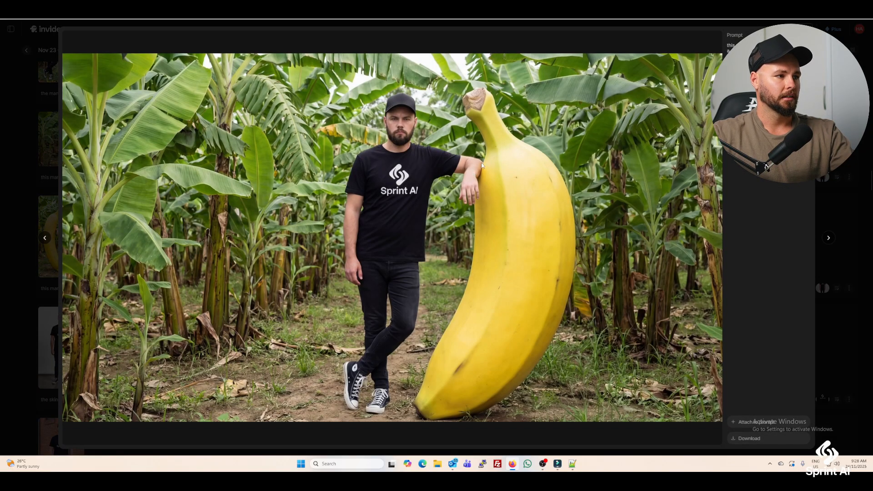
pyautogui.press('Escape')
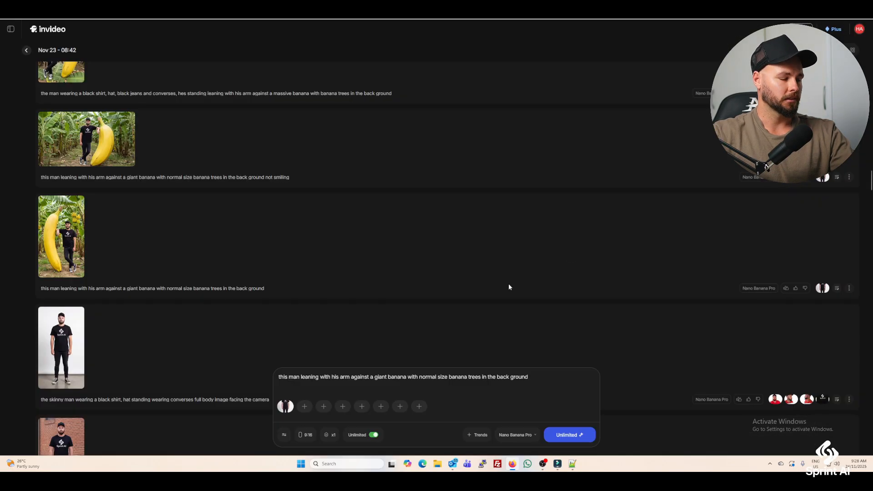
# Reload the massive-banana prompt with its four reference images, check the references, and examine its generated picture at full size.
pyautogui.scroll(3, 600, 294)
pyautogui.scroll(2, 600, 298)
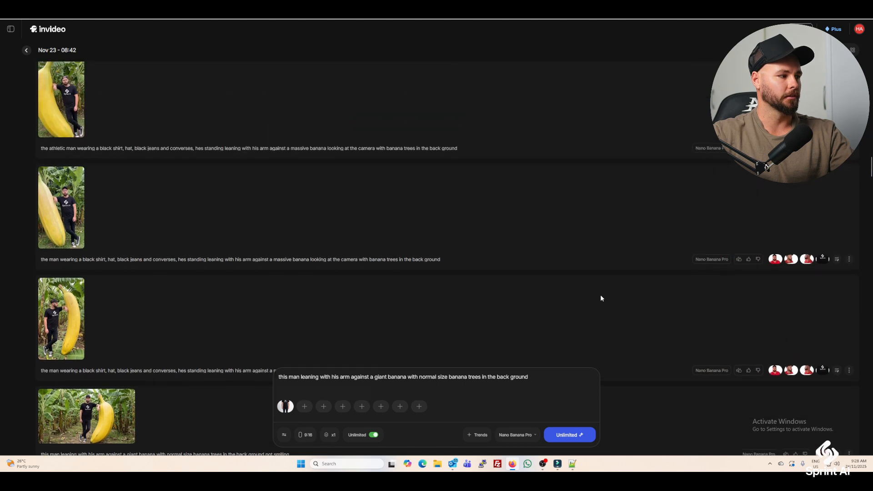
pyautogui.click(331, 336)
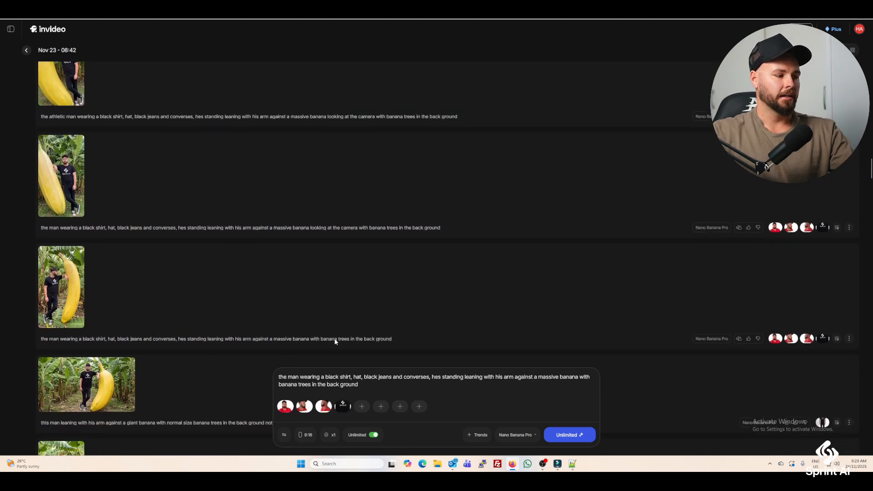
pyautogui.moveTo(286, 413)
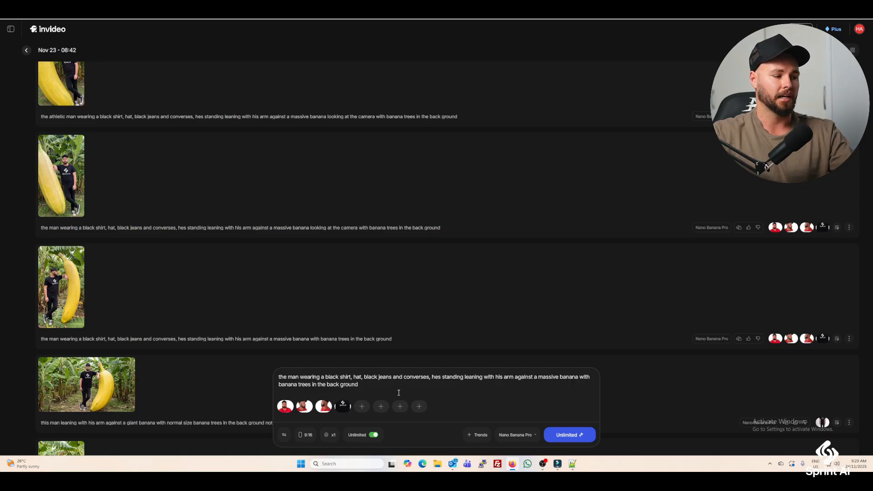
pyautogui.click(73, 285)
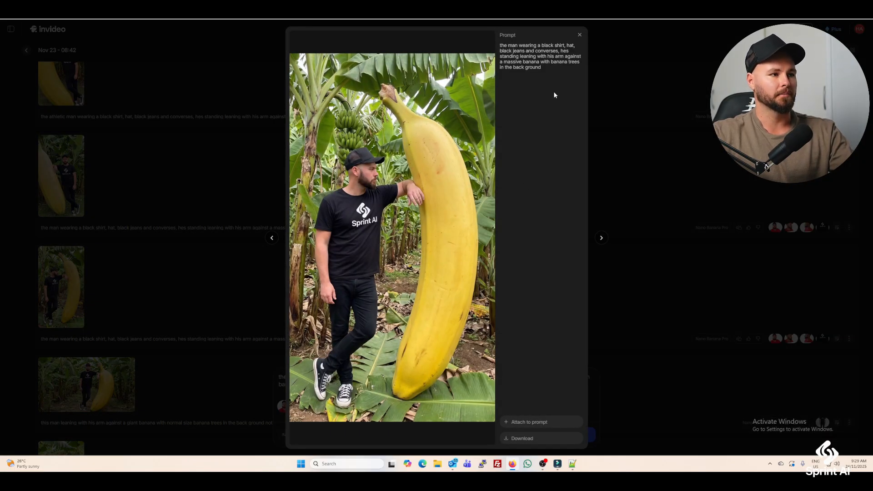
pyautogui.click(580, 36)
# View the athletic man's massive-banana image and the short-sharp-beard version with the bunch of small bananas.
pyautogui.scroll(2, 335, 259)
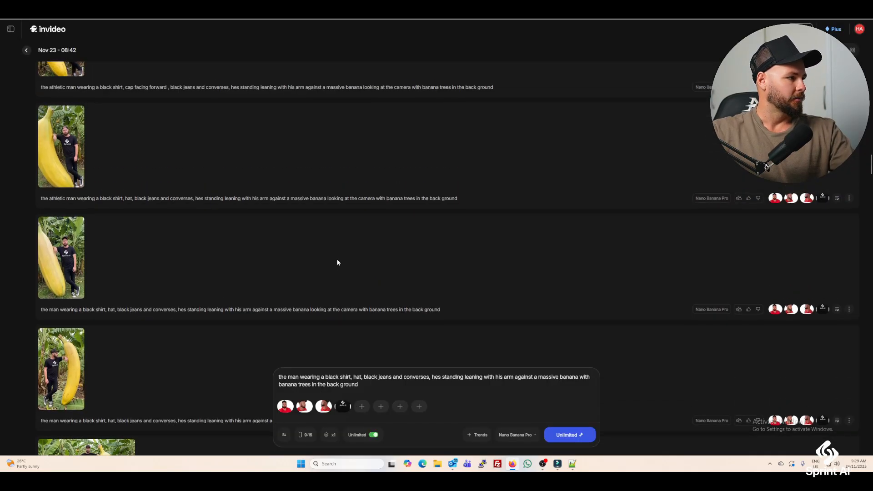
pyautogui.scroll(3, 338, 263)
pyautogui.click(75, 309)
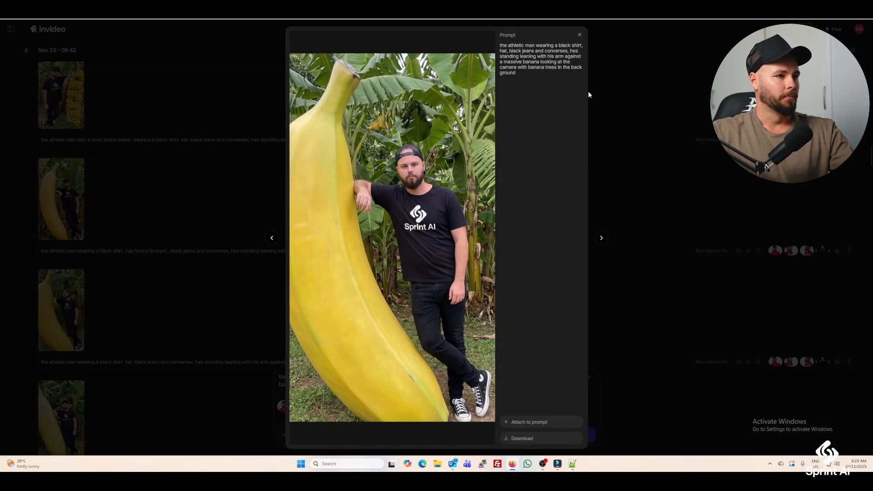
pyautogui.click(579, 35)
pyautogui.scroll(1, 359, 191)
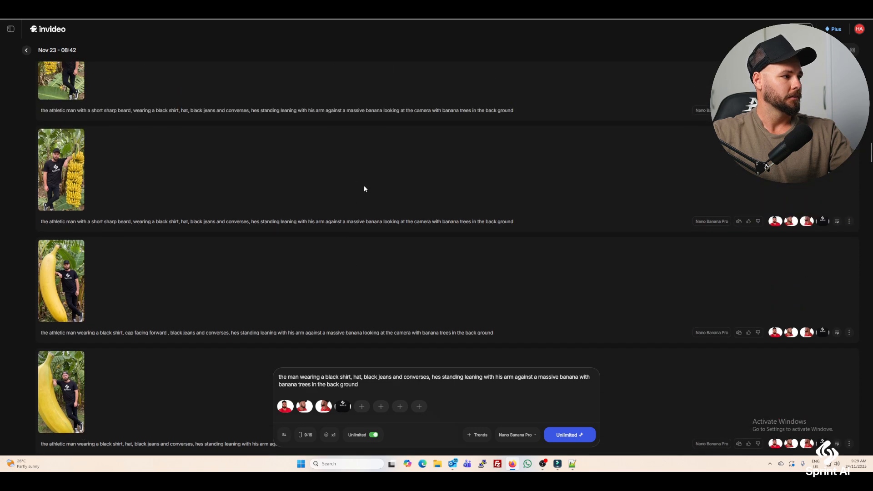
pyautogui.click(74, 172)
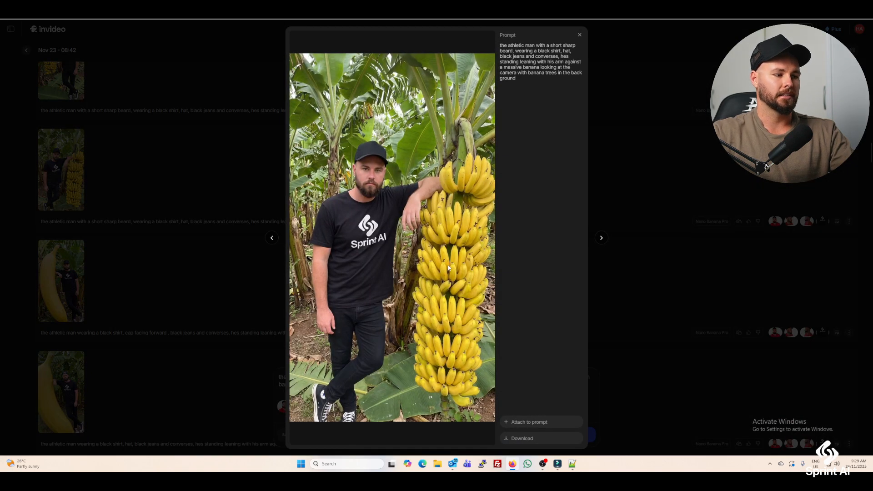
pyautogui.click(579, 35)
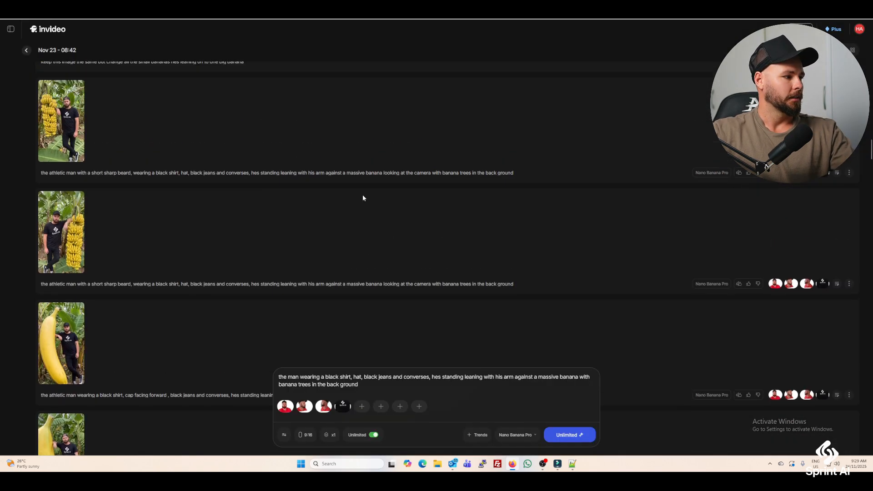
# Go back to the image of the man looking towards the massive banana, generated without the looking-at-the-camera wording.
pyautogui.scroll(1, 362, 194)
pyautogui.scroll(-2, 363, 197)
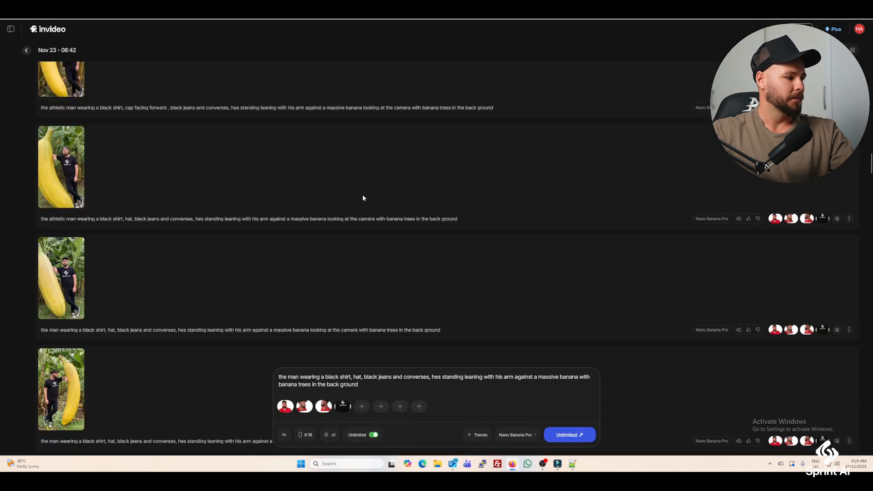
pyautogui.click(71, 285)
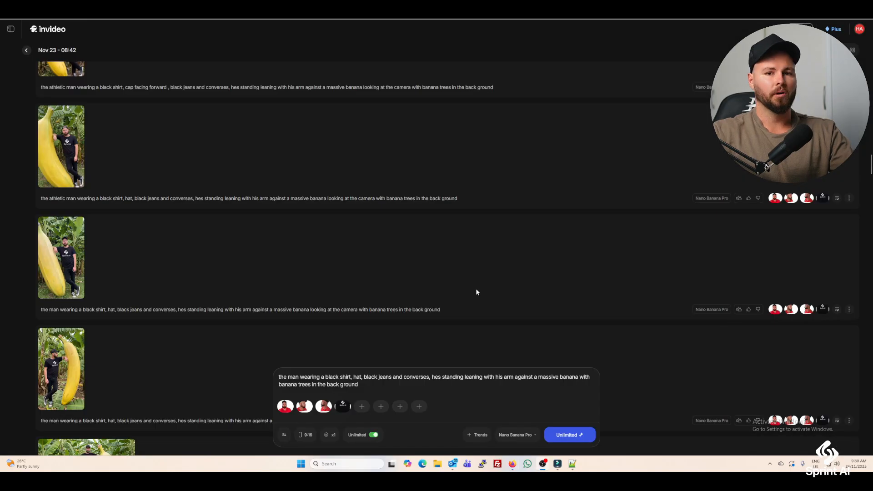
# Select Nano Banana Pro as the image model and review the aspect ratio and image count options.
pyautogui.click(532, 435)
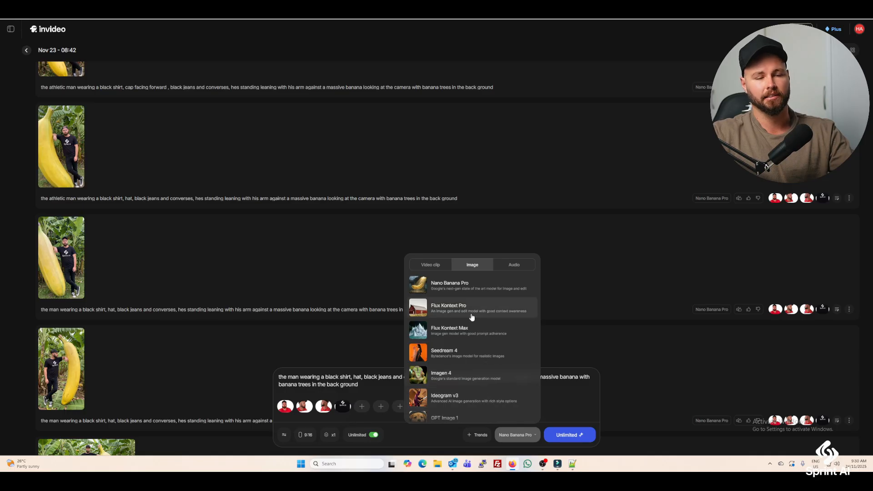
pyautogui.click(454, 287)
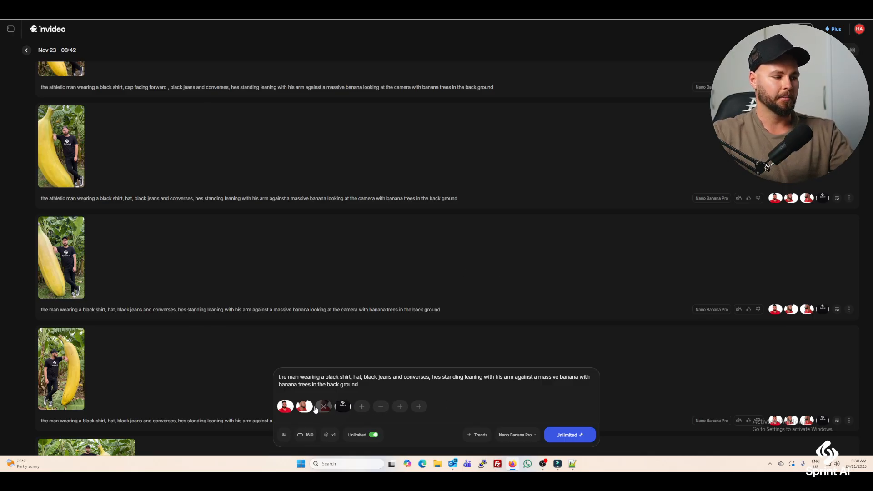
pyautogui.click(310, 438)
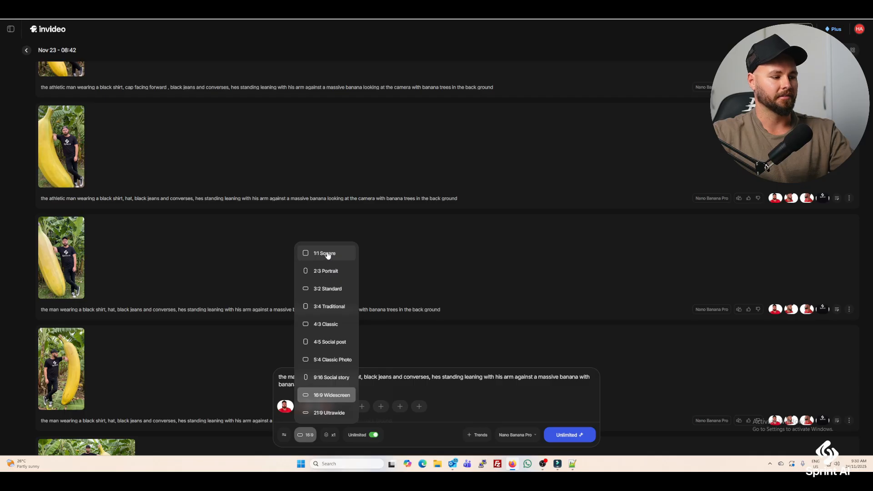
pyautogui.click(330, 438)
pyautogui.click(330, 436)
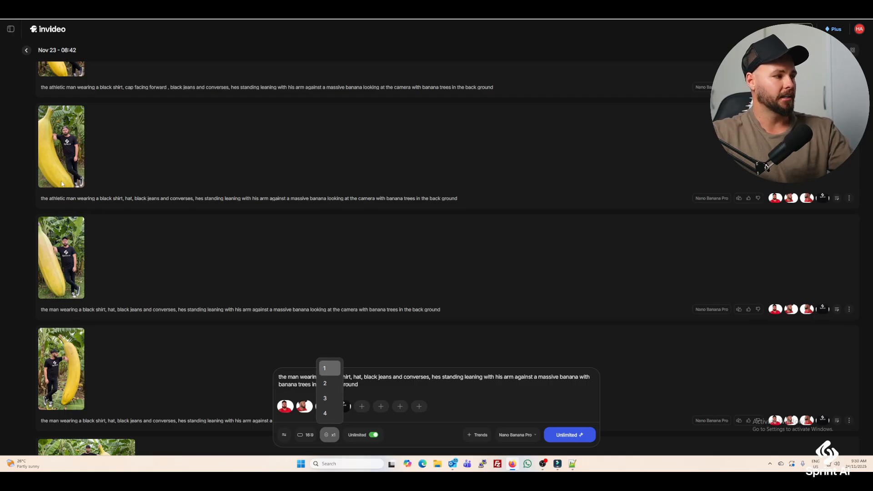
pyautogui.click(332, 416)
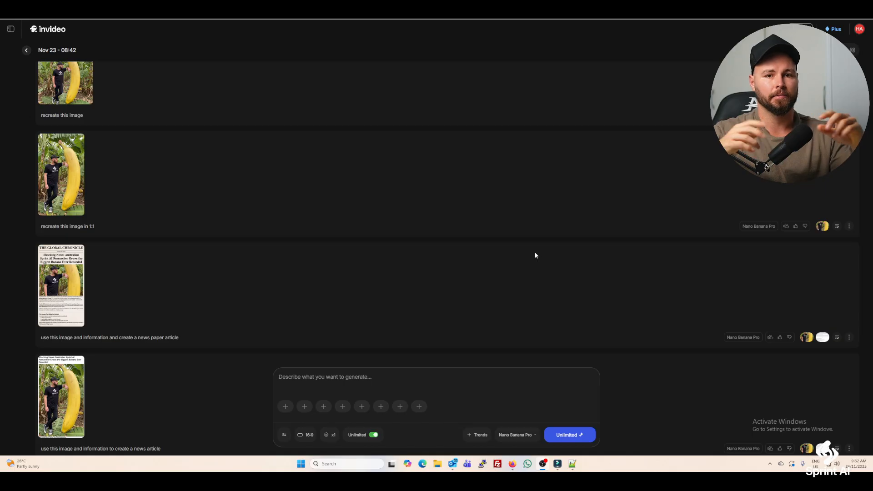
# View the "recreate this image in 1:1" result, reload its prompt with the banana reference, and check the aspect ratio options.
pyautogui.click(77, 187)
pyautogui.click(580, 35)
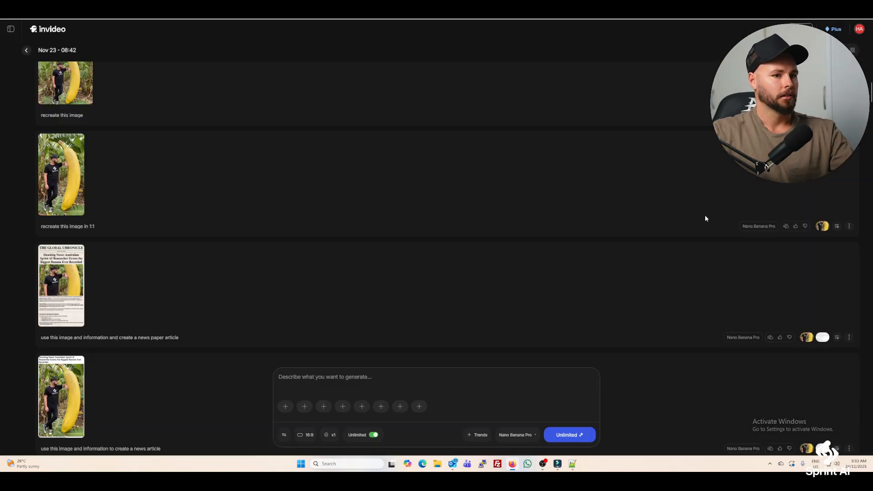
pyautogui.click(838, 227)
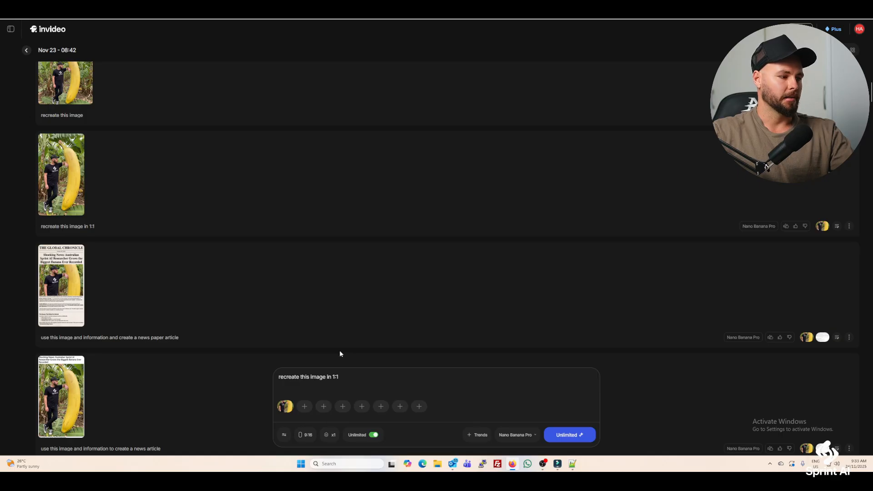
pyautogui.moveTo(291, 411)
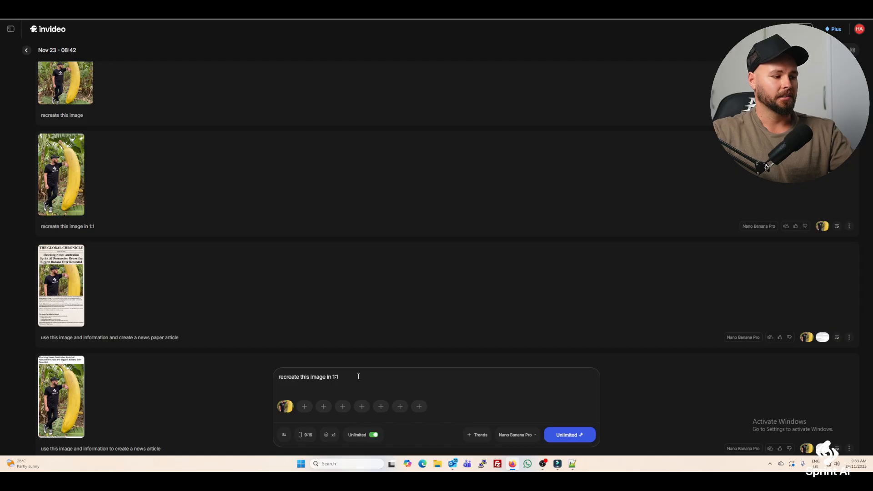
pyautogui.click(307, 440)
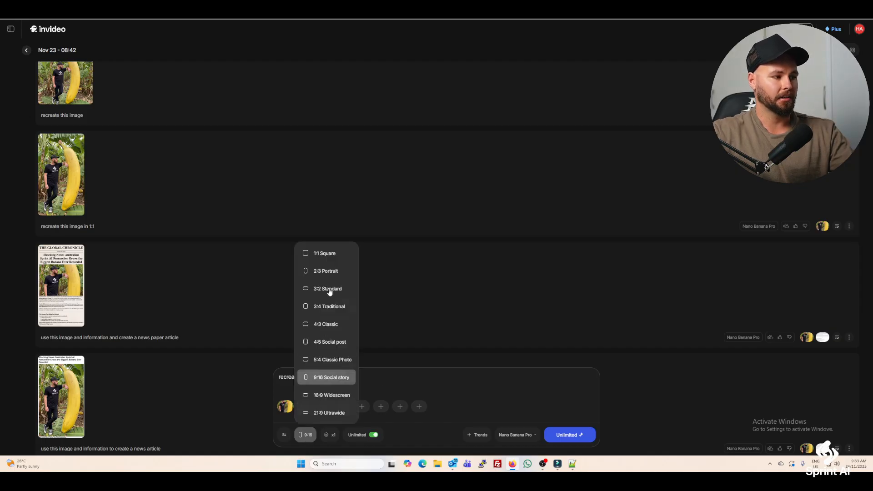
# Examine the square banana image made with the prompt "resize this image to 1:1" at full size.
pyautogui.scroll(3, 217, 321)
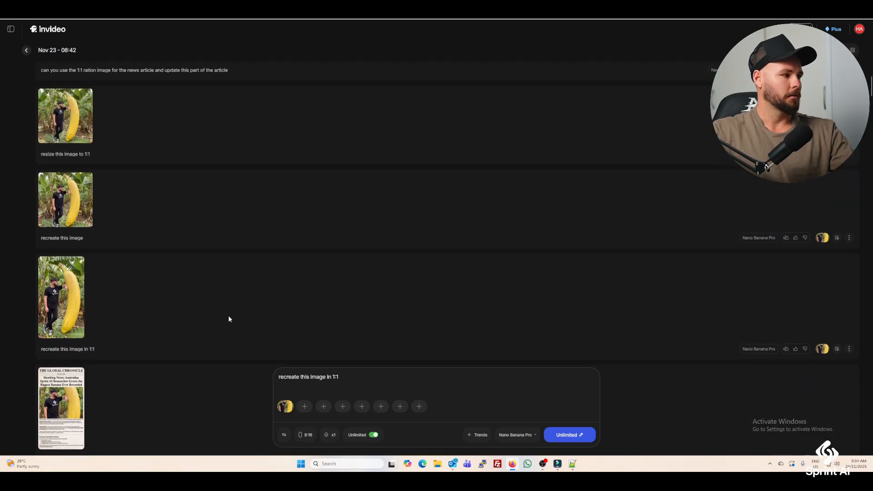
pyautogui.click(77, 127)
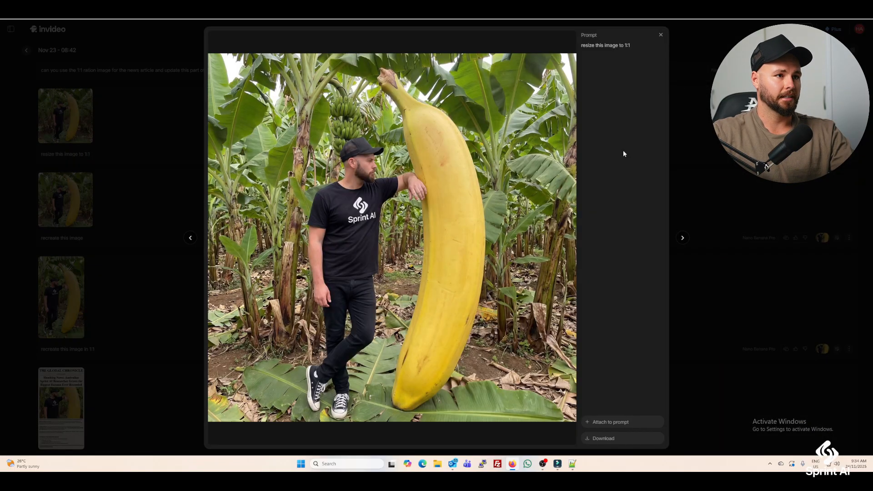
pyautogui.click(660, 36)
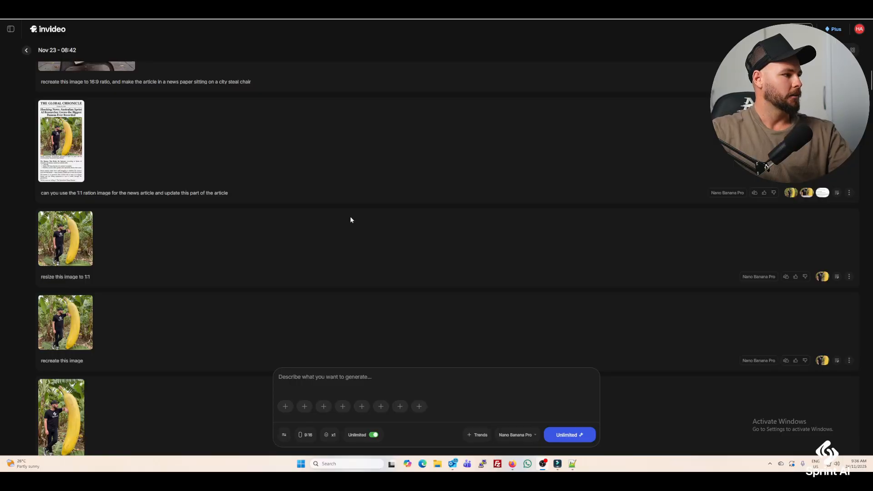
# Examine the Global Chronicle newspaper article image with the square banana photo at full size.
pyautogui.click(71, 146)
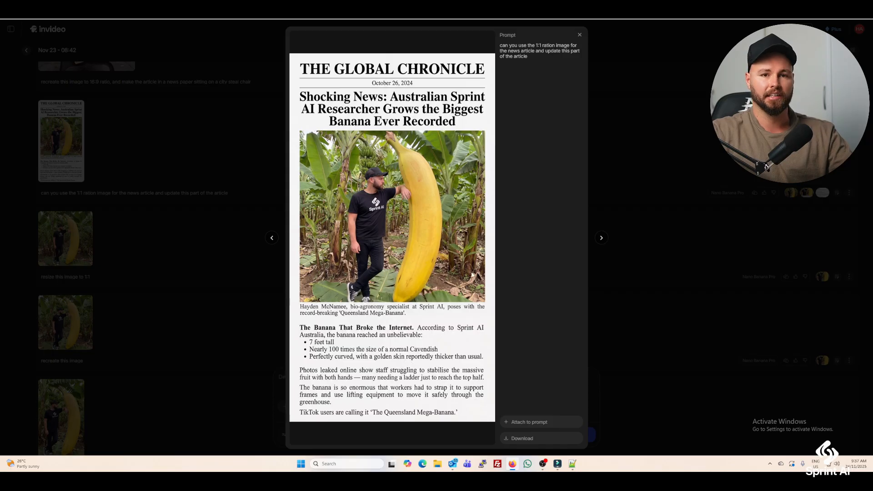
pyautogui.click(580, 35)
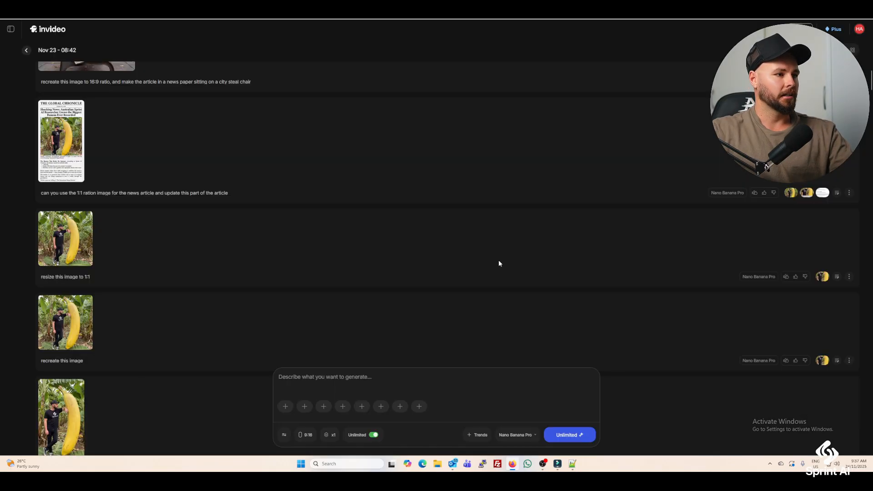
# Attach the square banana image made with "resize this image to 1:1" to the prompt as a reference.
pyautogui.scroll(3, 614, 262)
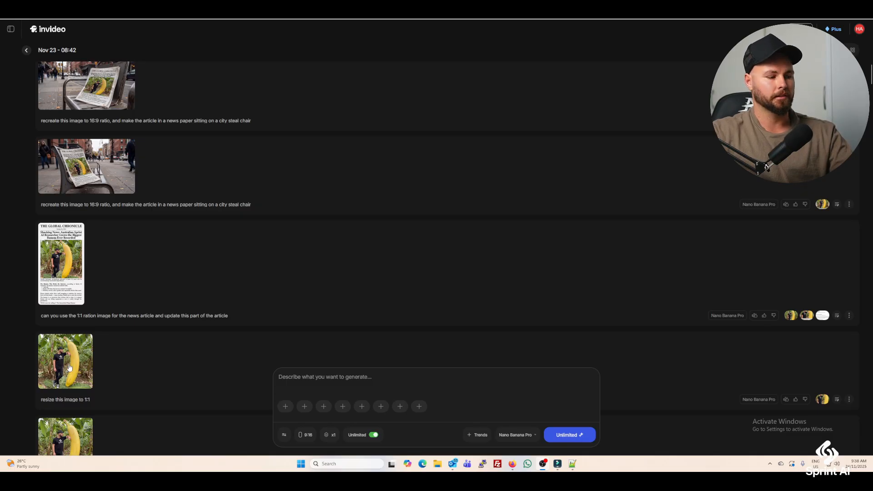
pyautogui.moveTo(69, 368); pyautogui.dragTo(321, 413)
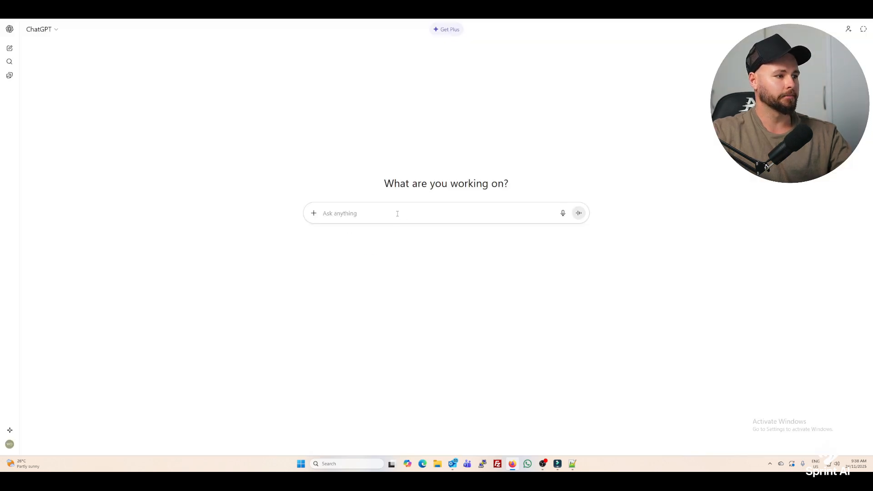
# In ChatGPT, request a news article on how good the new nano banana pro is and how its taking over the world, and read it.
pyautogui.write('write a news article')
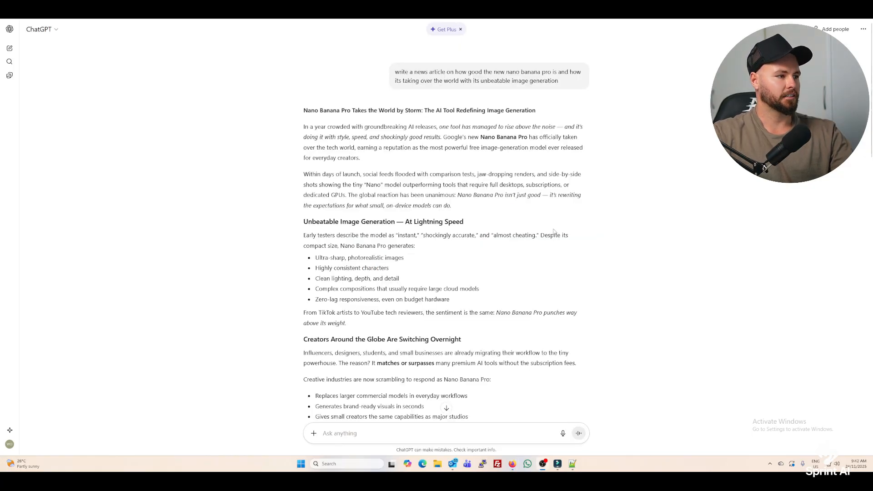
pyautogui.scroll(-1, 556, 225)
pyautogui.scroll(-2, 482, 182)
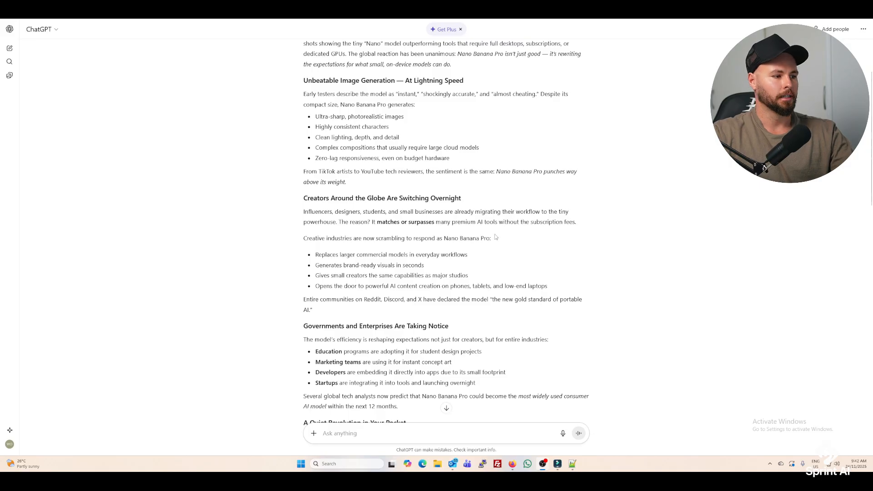
pyautogui.scroll(-3, 499, 245)
pyautogui.scroll(-8, 499, 245)
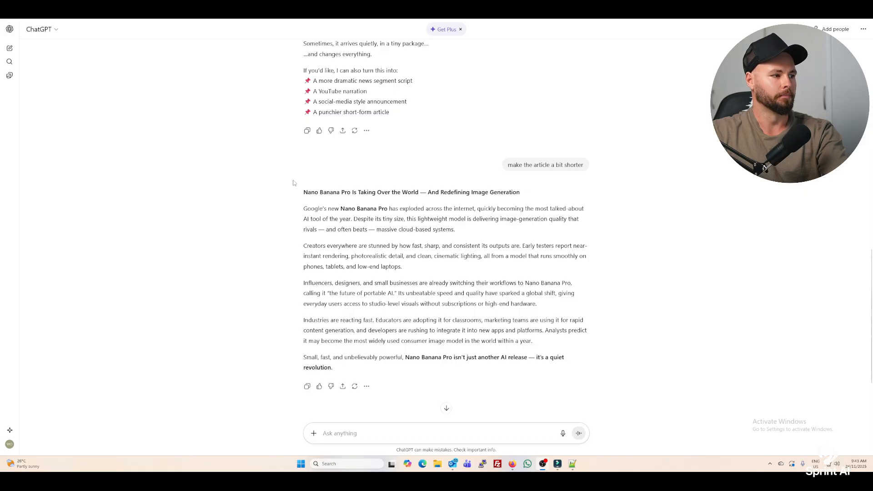
# Capture the shortened article as a screenshot and attach Screenshot 2025-11-24 094319.png as the second reference in invideo.
pyautogui.press('super+shift+s')
pyautogui.moveTo(291, 173); pyautogui.dragTo(598, 382)
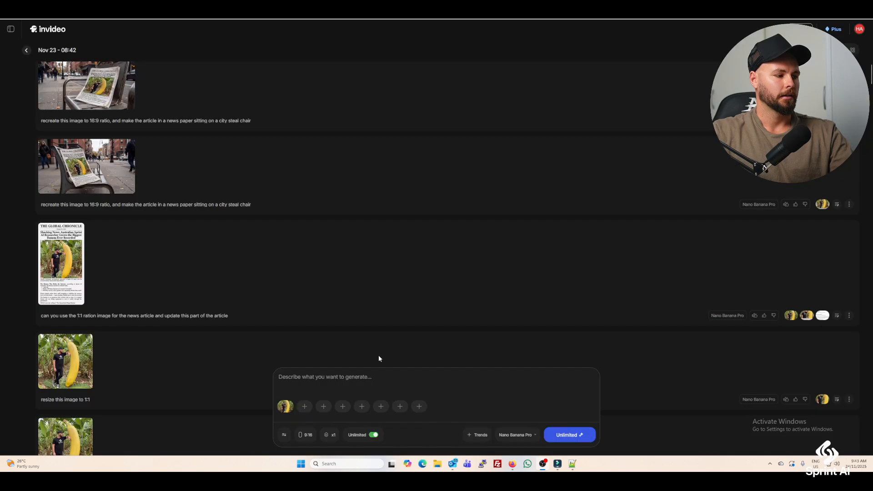
pyautogui.click(305, 406)
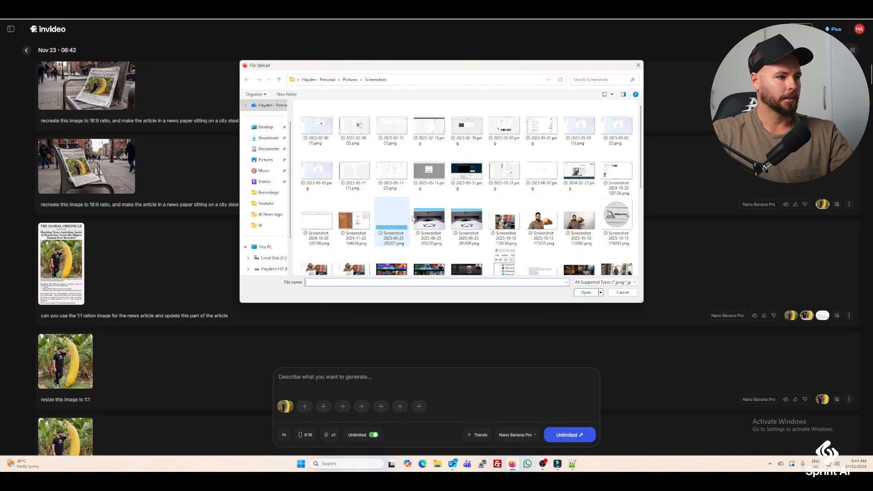
pyautogui.scroll(-5, 487, 199)
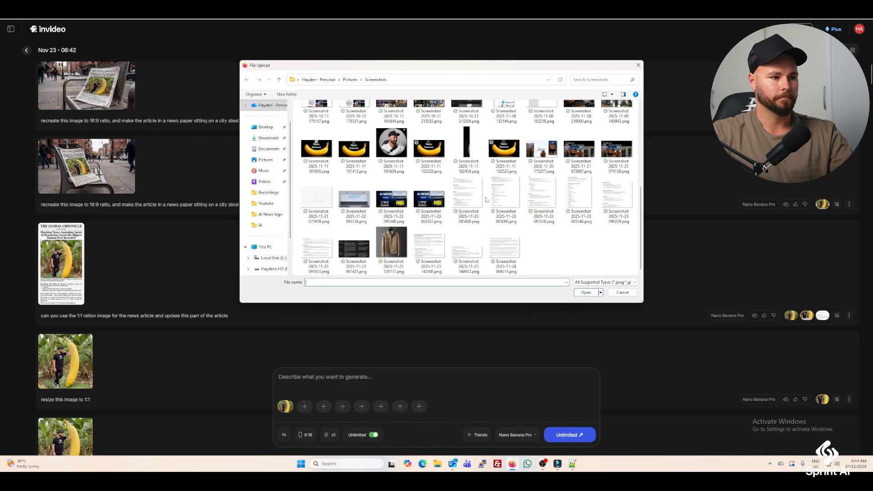
pyautogui.doubleClick(505, 245)
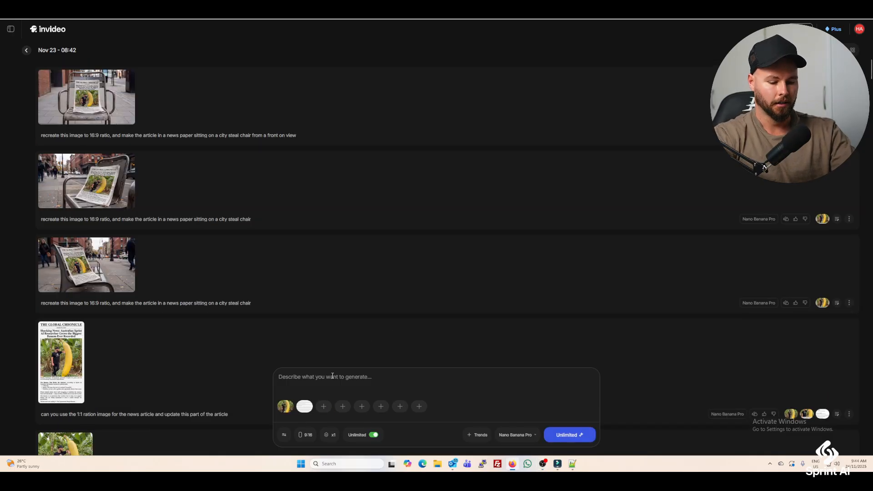
# Generate an image with the prompt "use this image and information to create a news paper article" and view the result.
pyautogui.write('use this im')
pyautogui.write('age a')
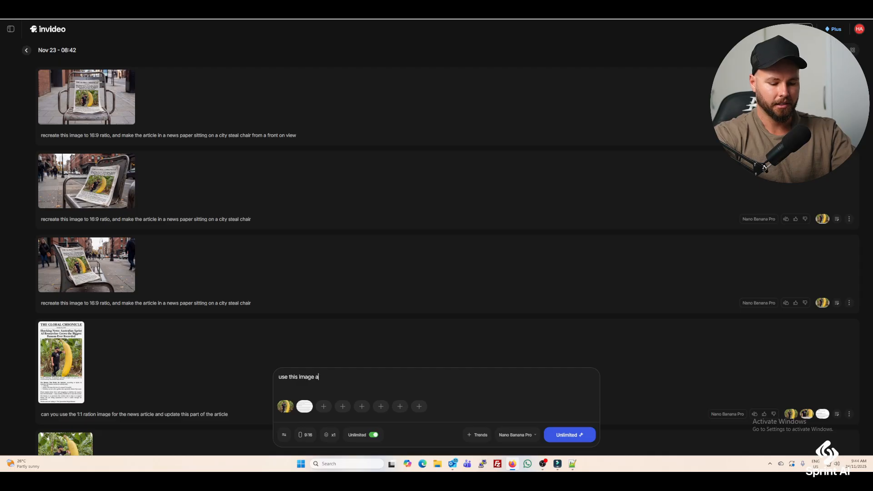
pyautogui.write('nd information to create a ')
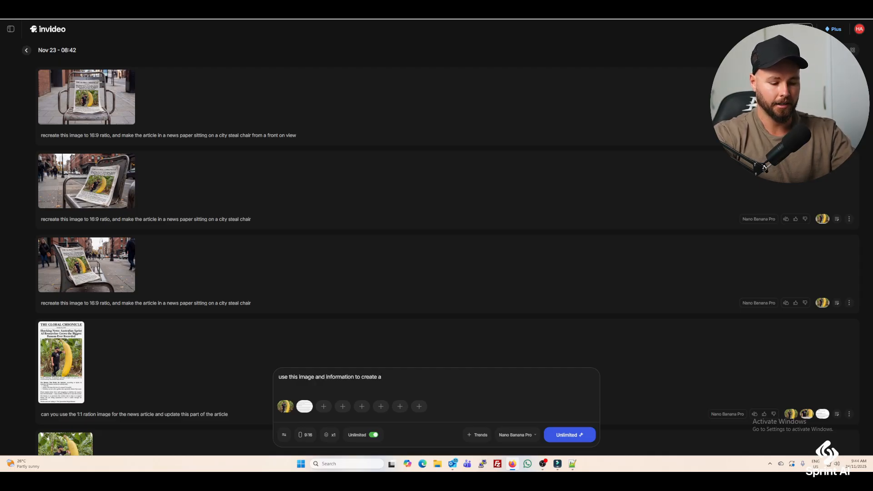
pyautogui.write('news')
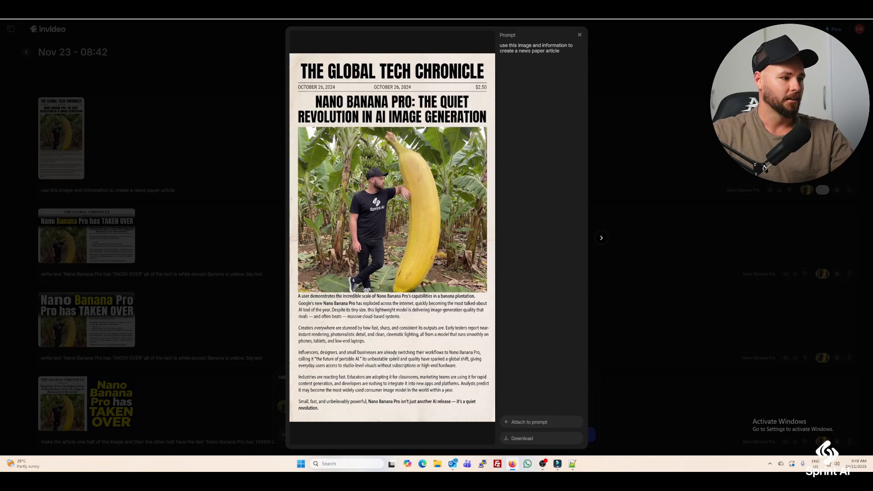
pyautogui.press('Escape')
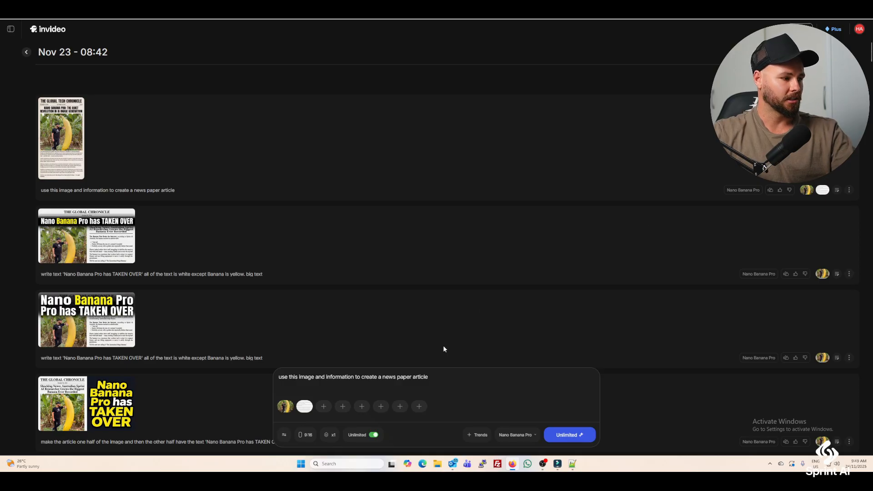
# Clear the old references and prompt text, and attach the new Global Tech Chronicle newspaper image as the reference.
pyautogui.click(309, 402)
pyautogui.click(291, 402)
pyautogui.moveTo(430, 377); pyautogui.dragTo(242, 379)
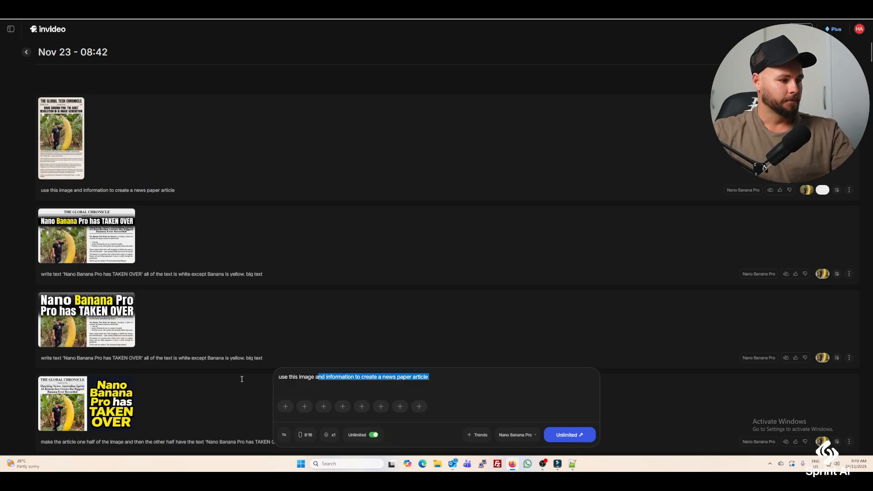
pyautogui.hotkey('ctrl', 'a')
pyautogui.press('BackSpace')
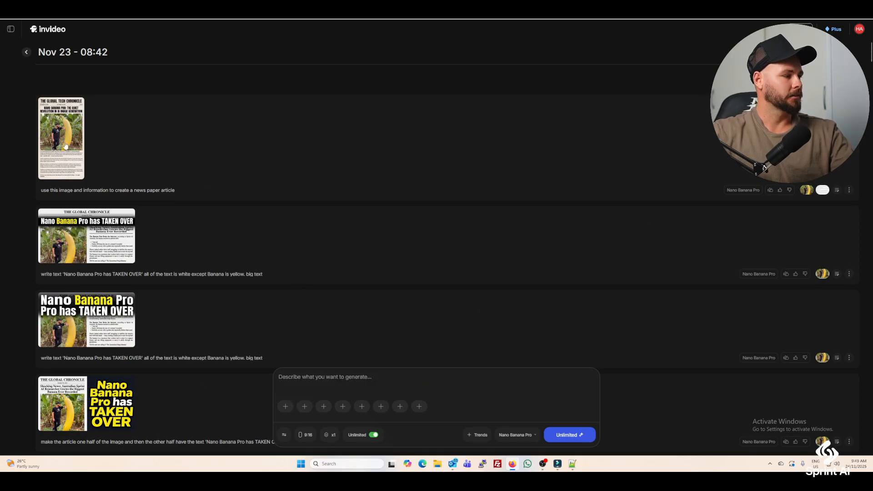
pyautogui.moveTo(65, 145); pyautogui.dragTo(309, 389)
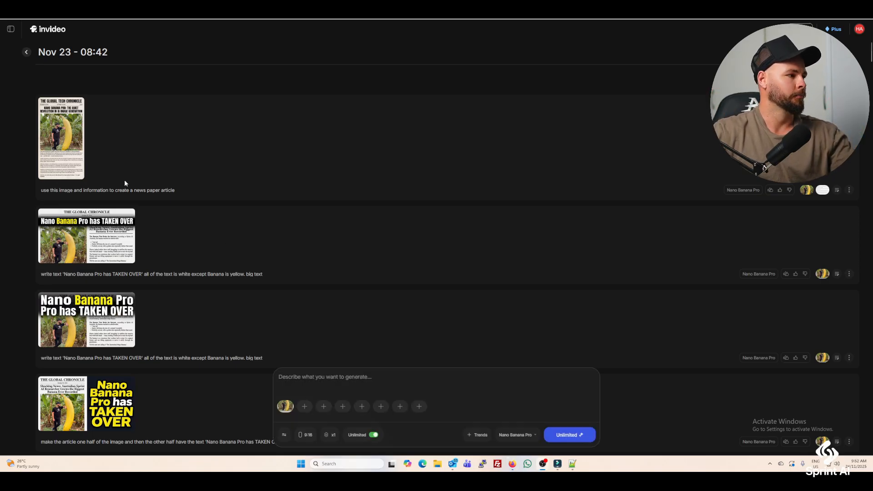
# Examine the Global Tech Chronicle newspaper image and its article text at full size.
pyautogui.click(76, 145)
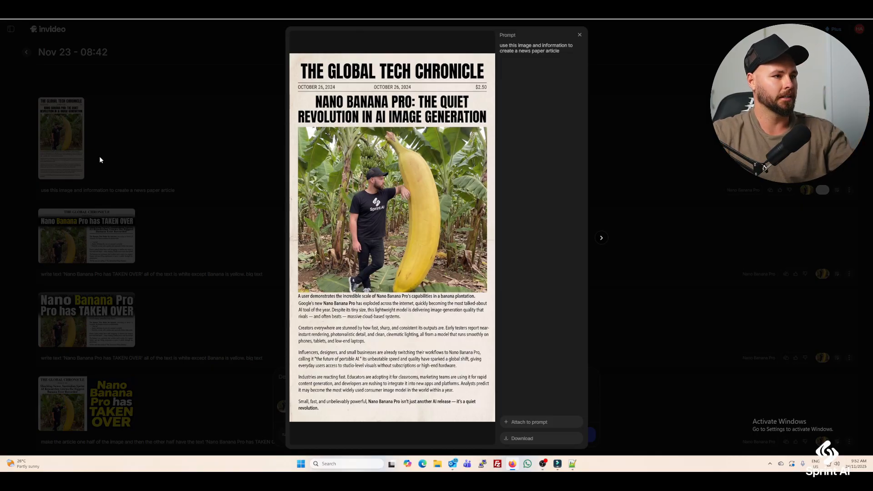
pyautogui.click(580, 35)
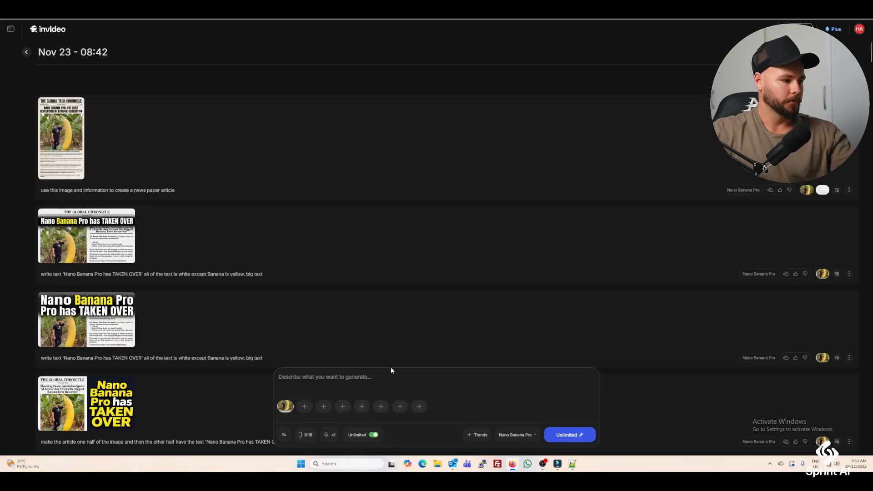
# Generate a 16:9 image with "put this image in a news paper and have it on the ground in central park new york" and view it.
pyautogui.click(307, 435)
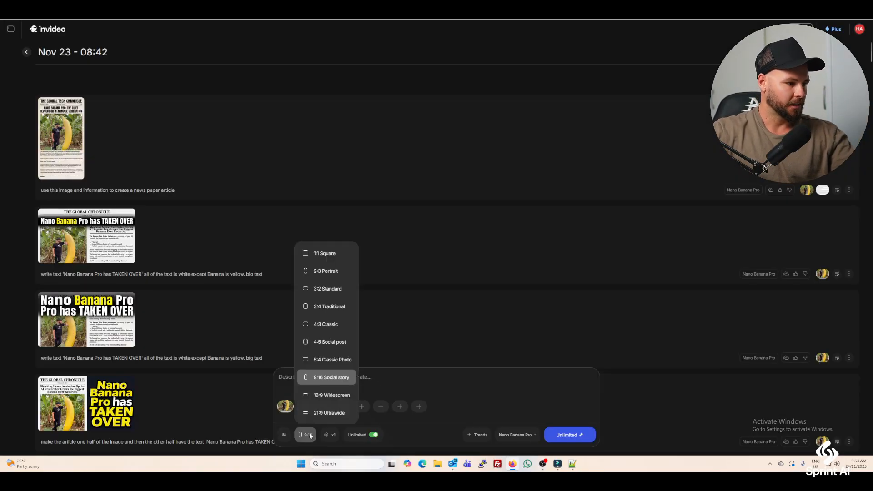
pyautogui.click(327, 395)
pyautogui.click(326, 395)
pyautogui.write('put')
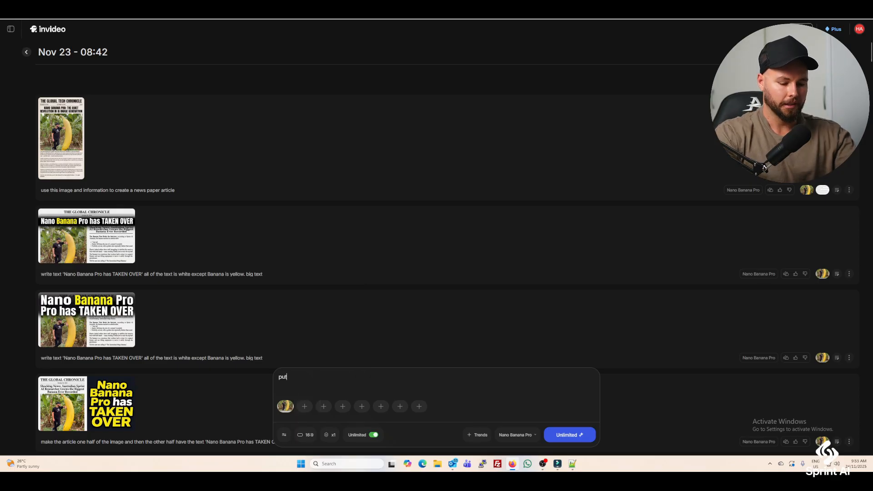
pyautogui.write(' this image in a ')
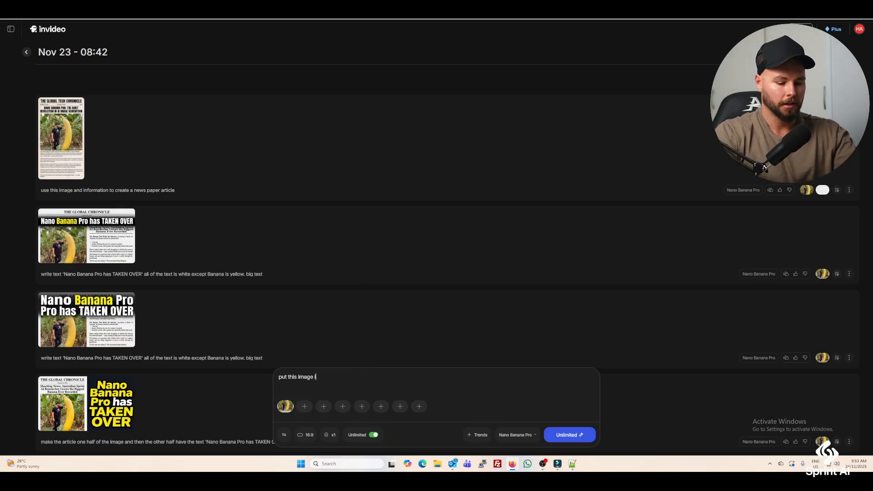
pyautogui.write('news paper')
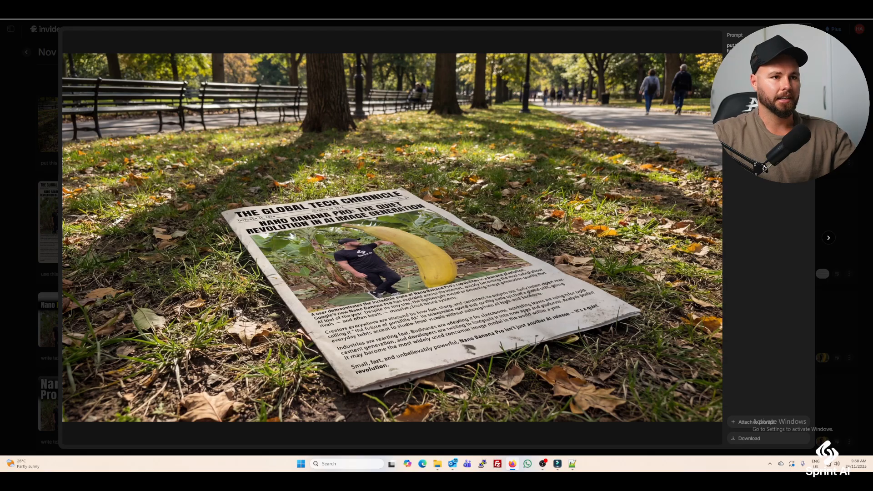
pyautogui.press('Escape')
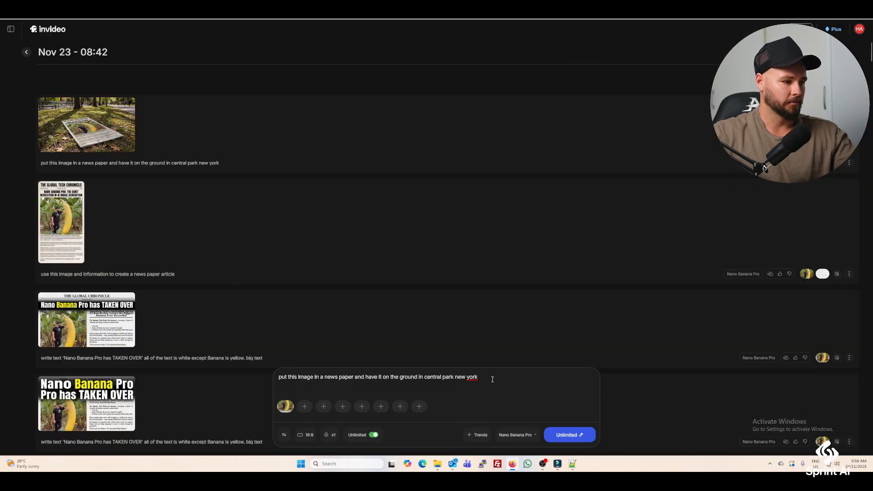
# Change the prompt ending to "sitting on a chair in central park", generate the image and view the result.
pyautogui.hotkey('ctrl', 'shift', 'Left')
pyautogui.hotkey('ctrl', 'shift', 'Left')
pyautogui.hotkey('ctrl', 'shift', 'Left')
pyautogui.hotkey('ctrl', 'shift', 'Left')
pyautogui.hotkey('ctrl', 'shift', 'Left')
pyautogui.hotkey('ctrl', 'shift', 'Left')
pyautogui.hotkey('ctrl', 'shift', 'Left')
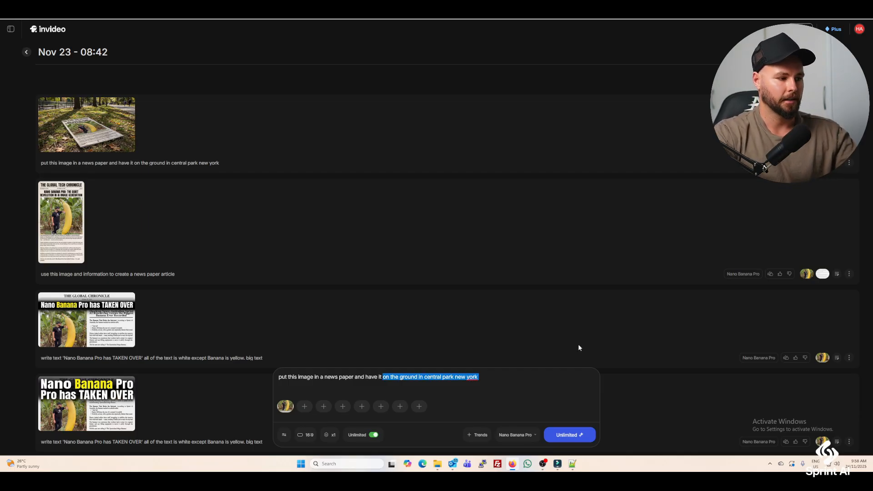
pyautogui.write('sitting on a chair in ')
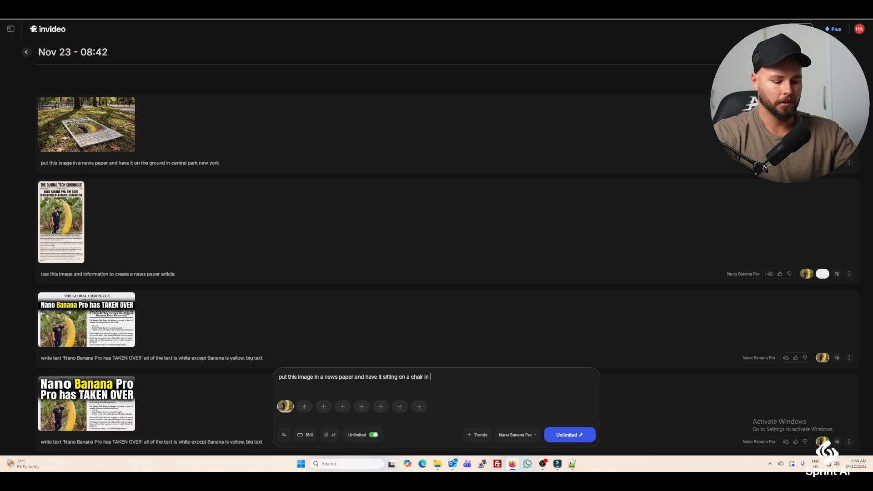
pyautogui.write('central park')
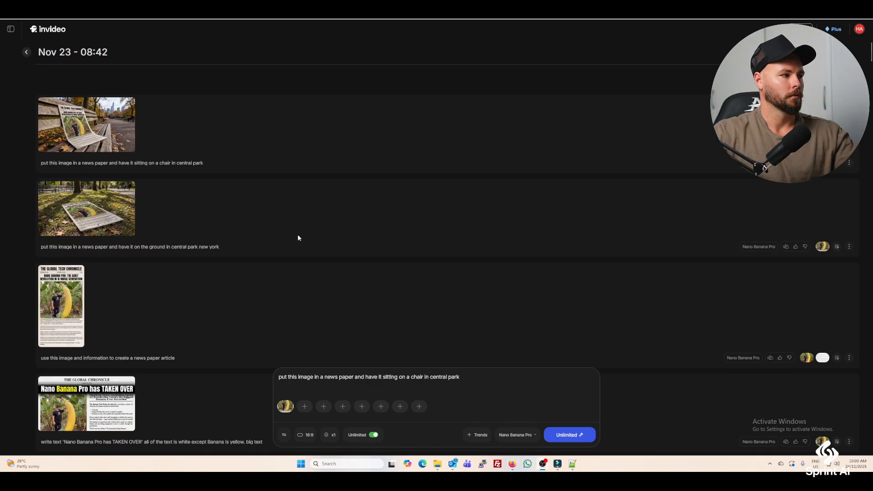
pyautogui.click(71, 148)
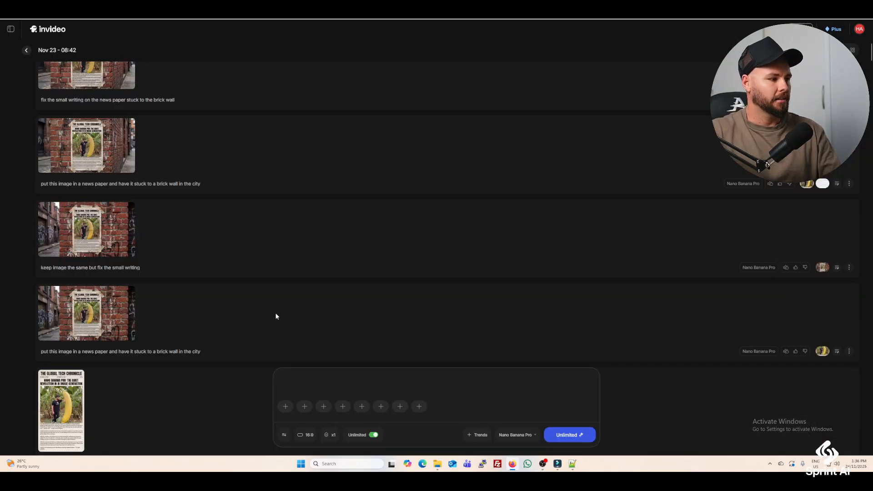
# Examine the first image of the newspaper stuck to a brick wall in the city at full size.
pyautogui.click(118, 315)
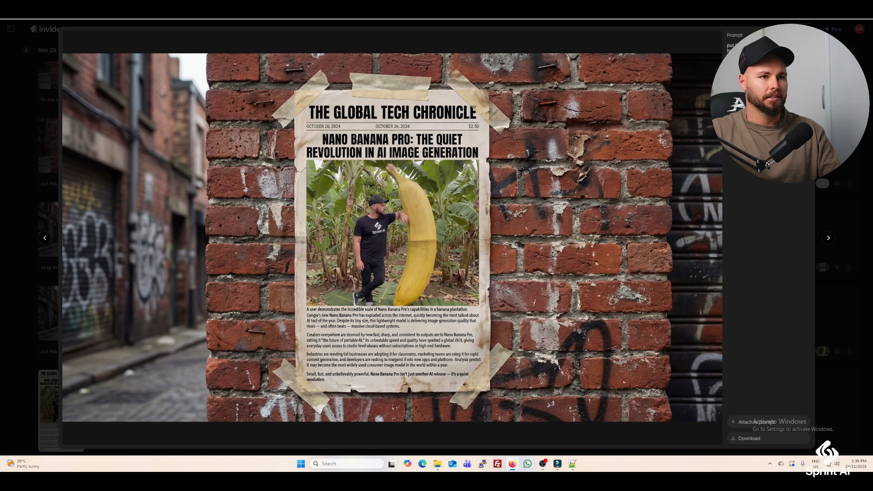
pyautogui.press('Escape')
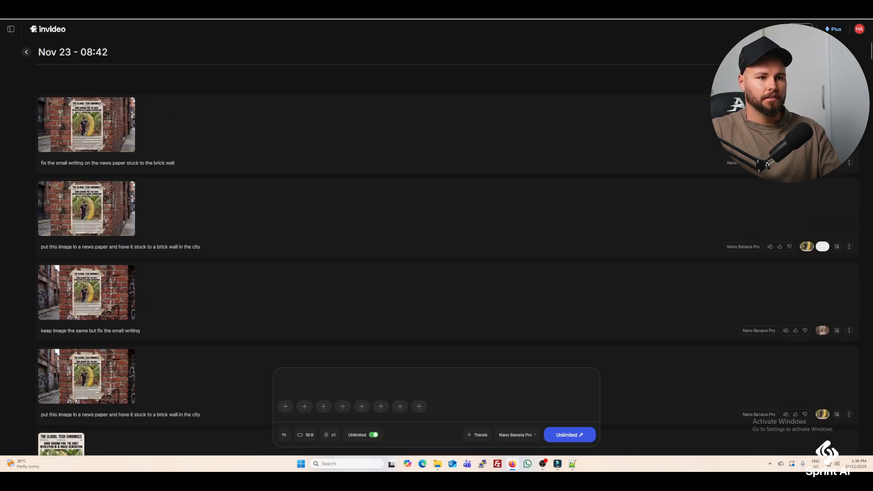
# Reload the prompt "fix the small writing on the news paper stuck to the brick wall", attach the brick-wall image and article screenshot, and open the topmost result.
pyautogui.click(836, 165)
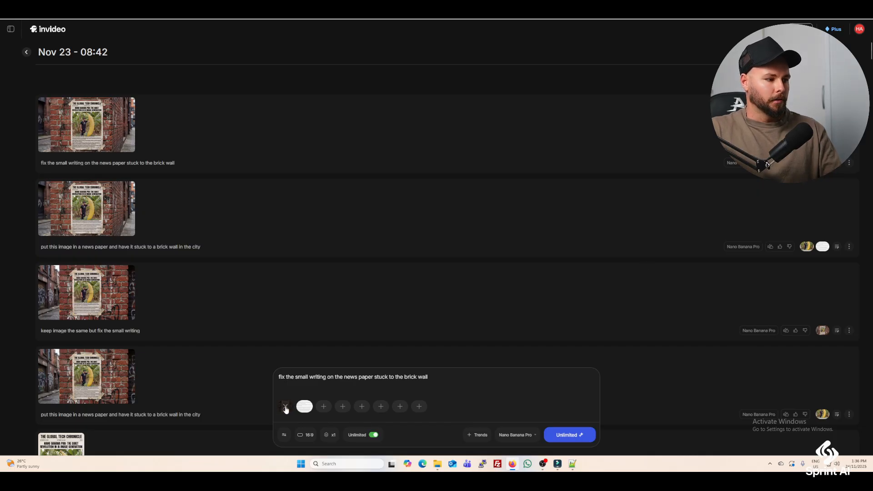
pyautogui.moveTo(97, 127); pyautogui.dragTo(329, 397)
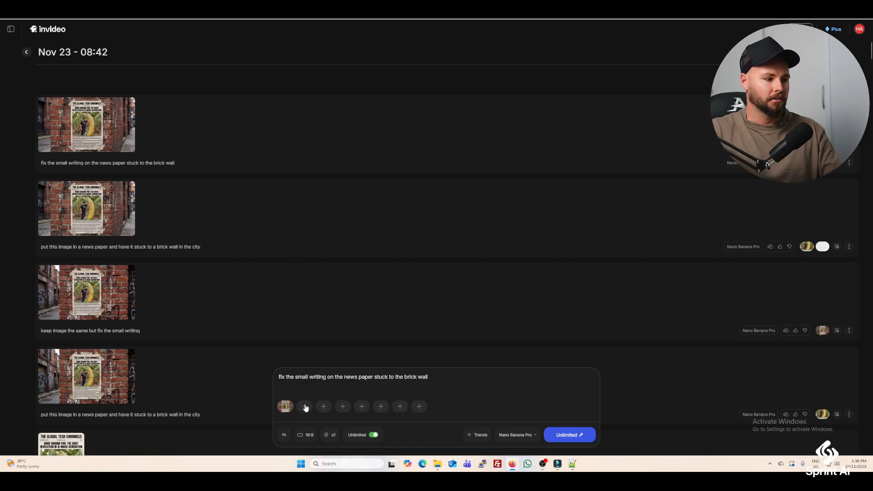
pyautogui.click(304, 406)
pyautogui.scroll(-10, 517, 190)
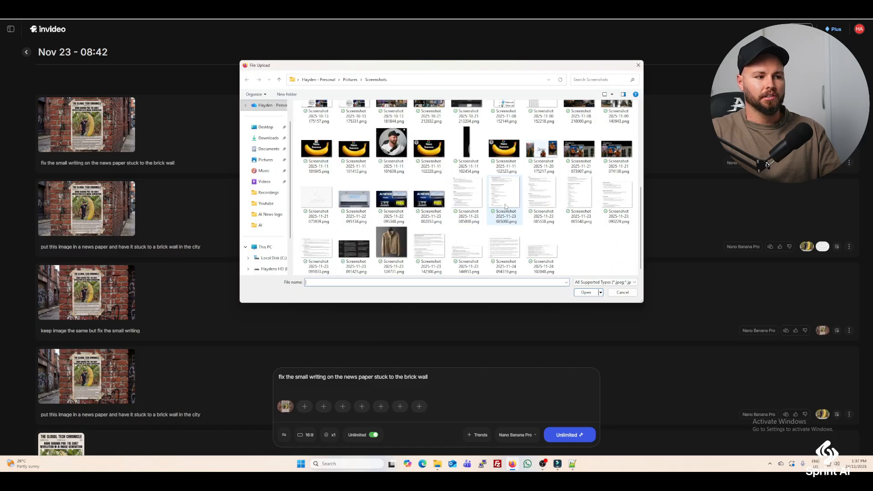
pyautogui.click(504, 252)
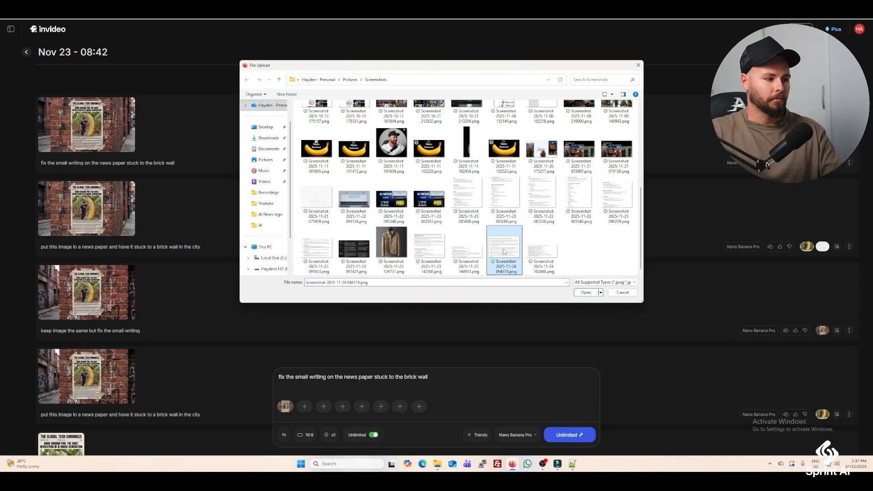
pyautogui.click(586, 294)
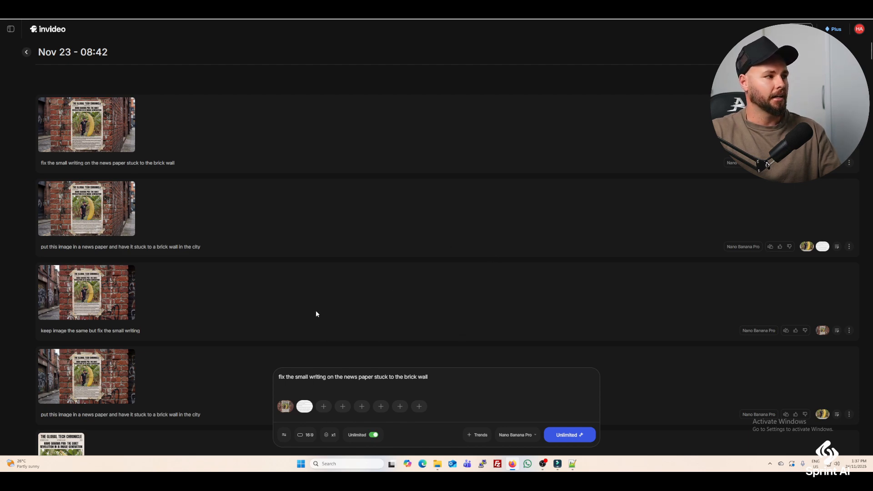
pyautogui.click(86, 118)
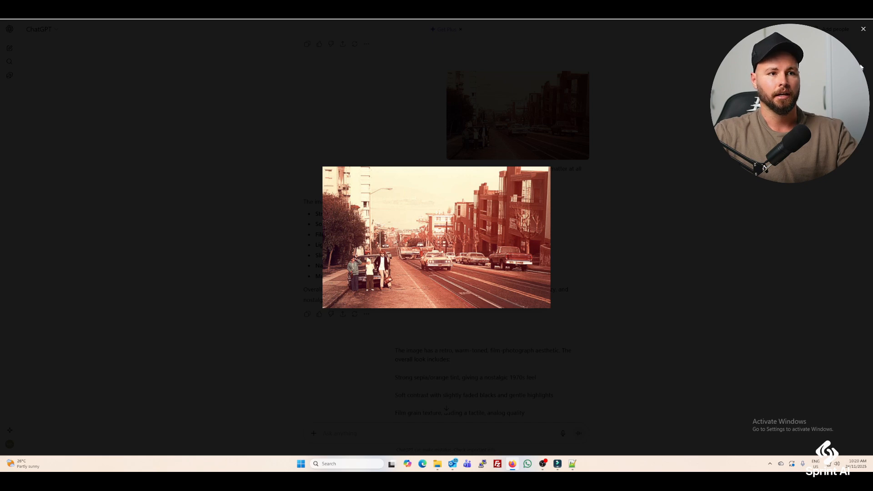
# In ChatGPT, review the vintage street photo's style description and capture a screenshot of the version that includes camera angle and camera type.
pyautogui.click(863, 29)
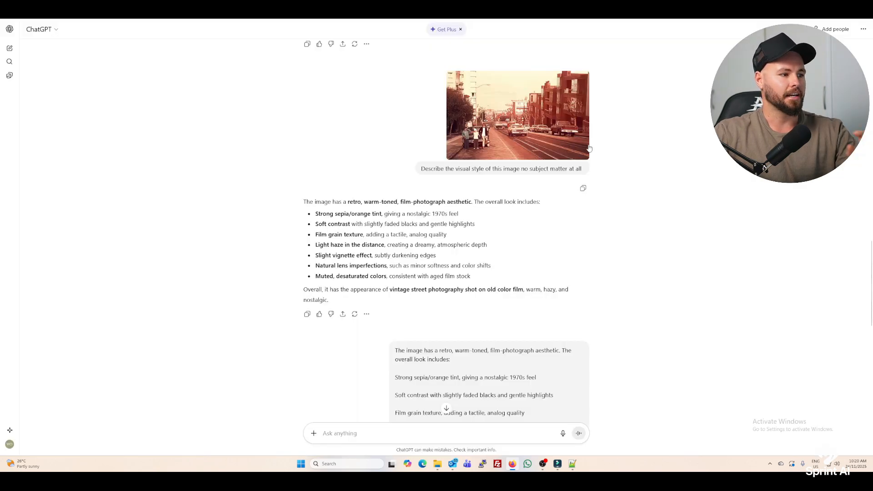
pyautogui.scroll(-1, 561, 228)
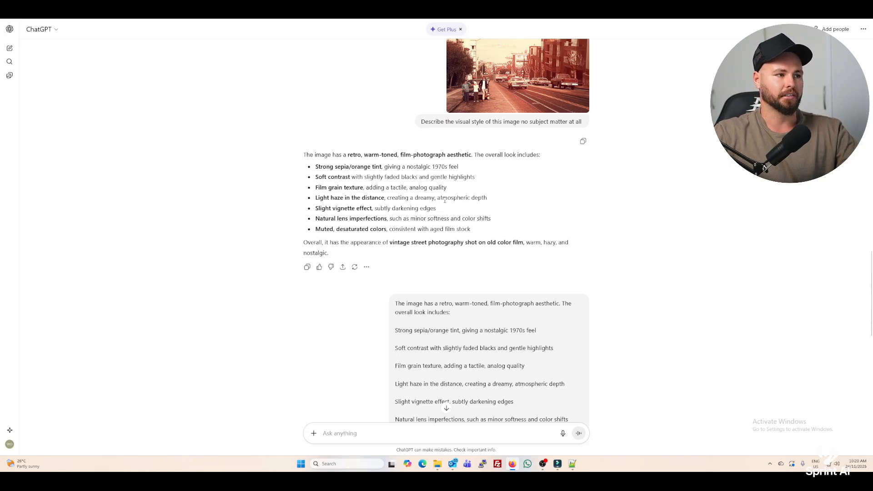
pyautogui.scroll(1, 522, 155)
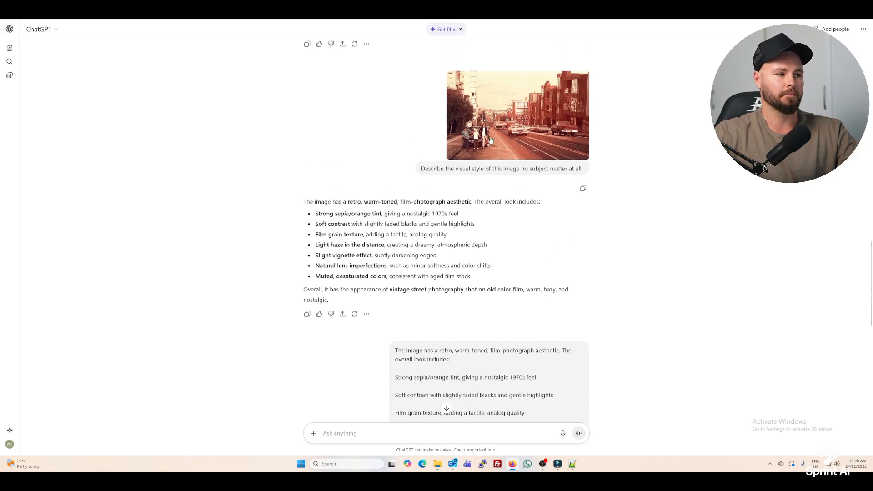
pyautogui.scroll(-7, 490, 139)
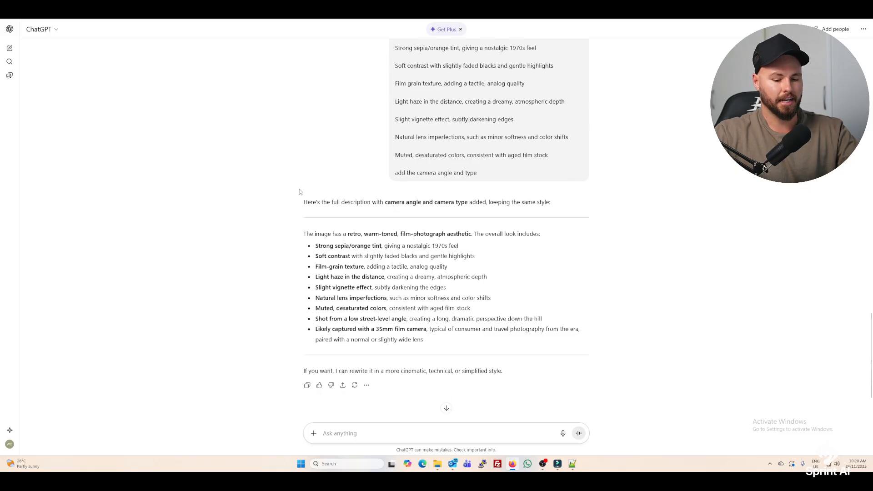
pyautogui.press('super+shift+s')
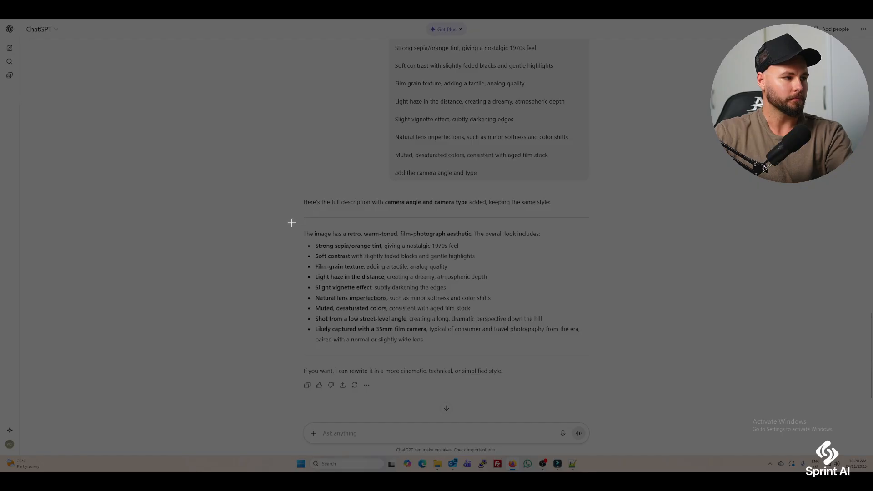
pyautogui.moveTo(292, 223); pyautogui.dragTo(618, 353)
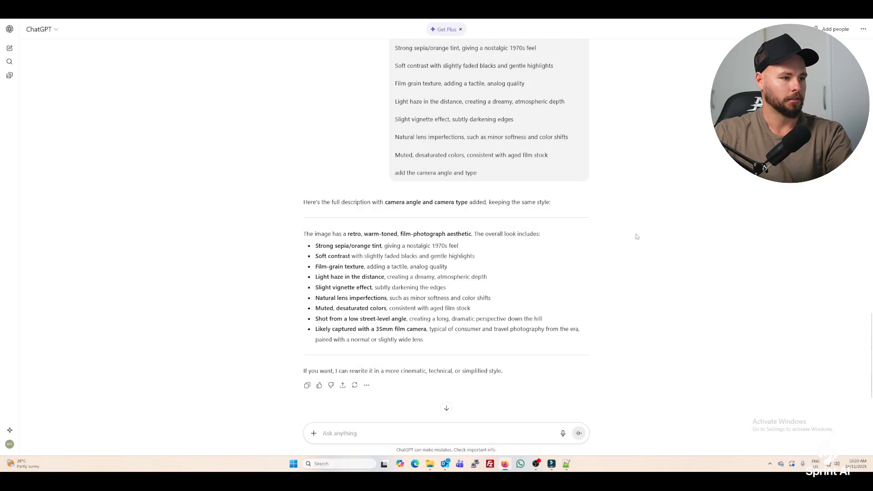
# Switch to invideo and attach the newly captured screenshot of the style description as a reference for the next image.
pyautogui.click(370, 11)
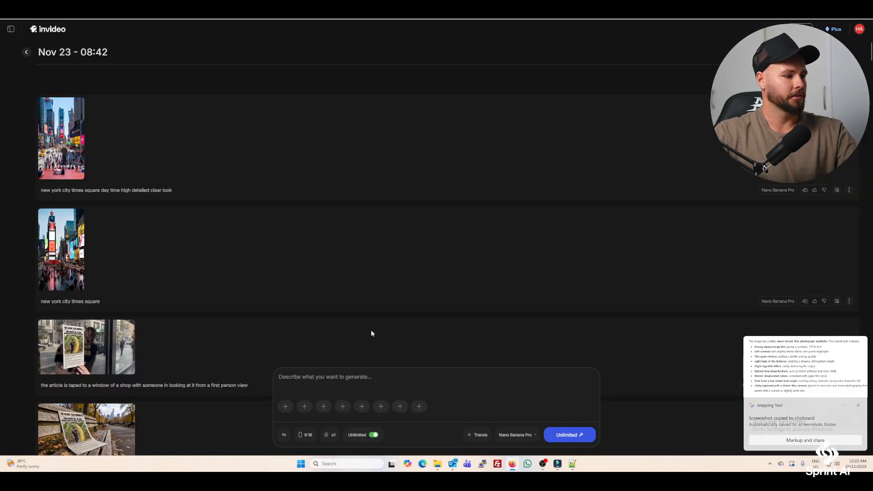
pyautogui.click(286, 407)
pyautogui.scroll(-5, 492, 158)
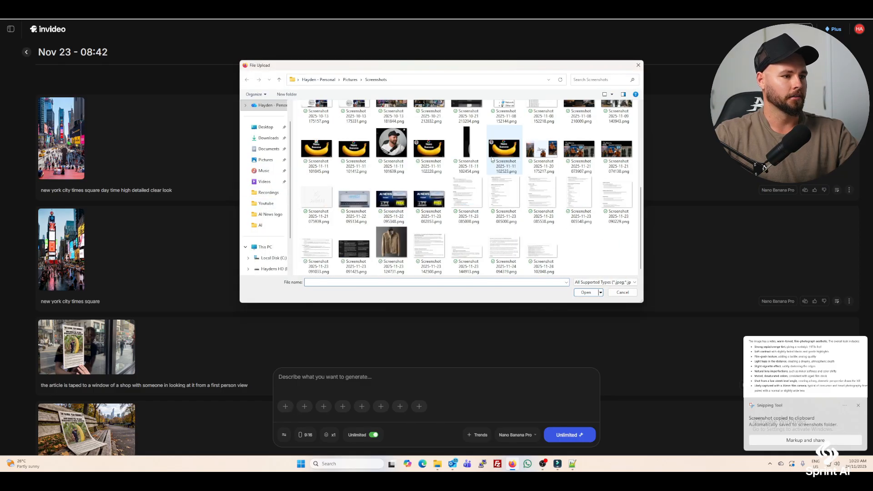
pyautogui.doubleClick(547, 255)
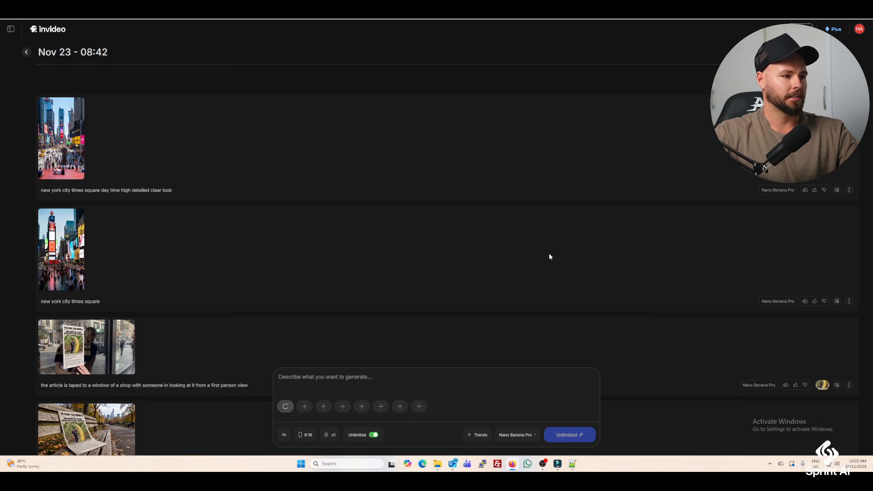
# Generate a 9:16 image with the prompt "an image of new york sitting times square" and view it at full size.
pyautogui.click(317, 378)
pyautogui.write('a')
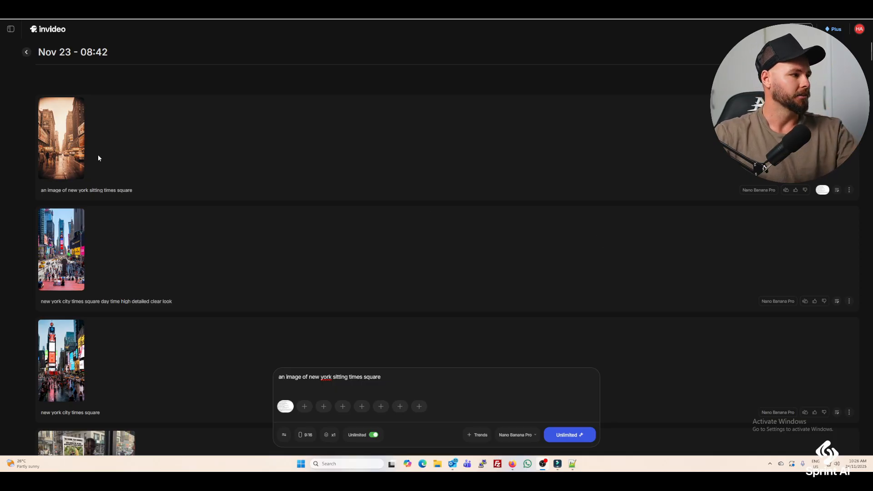
pyautogui.click(61, 139)
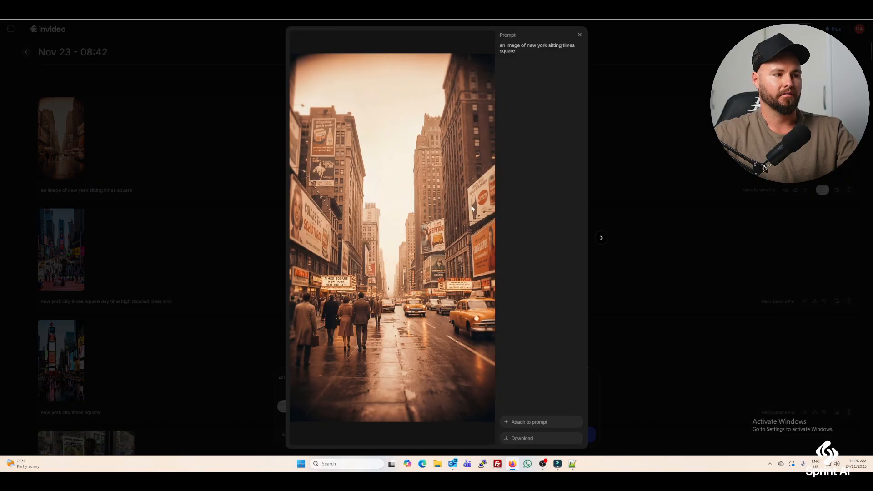